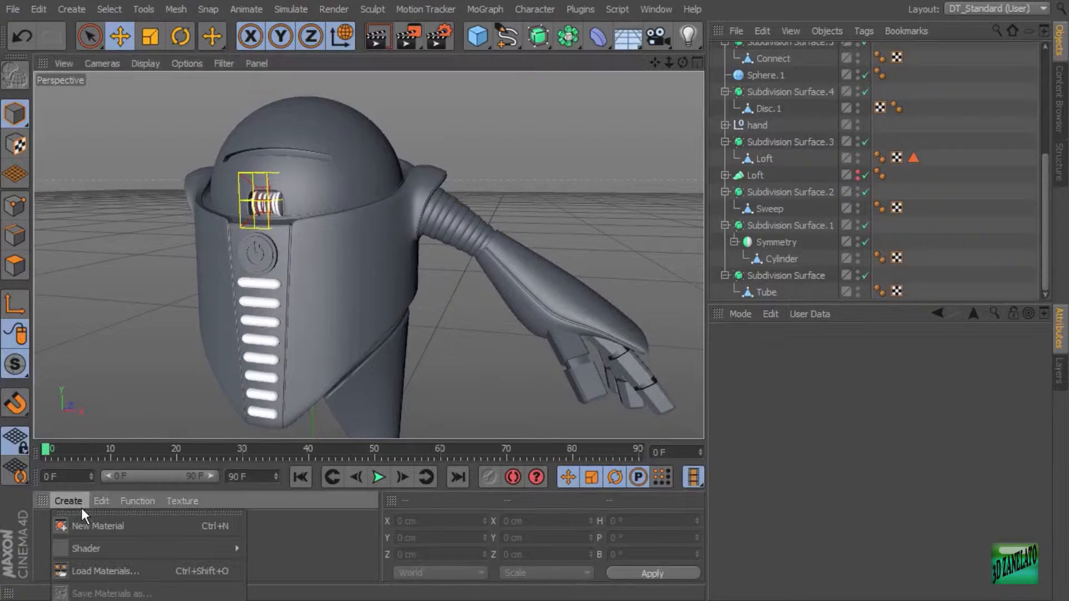
Step: Create a new material and name it RobotBase
mouse_move(182, 501)
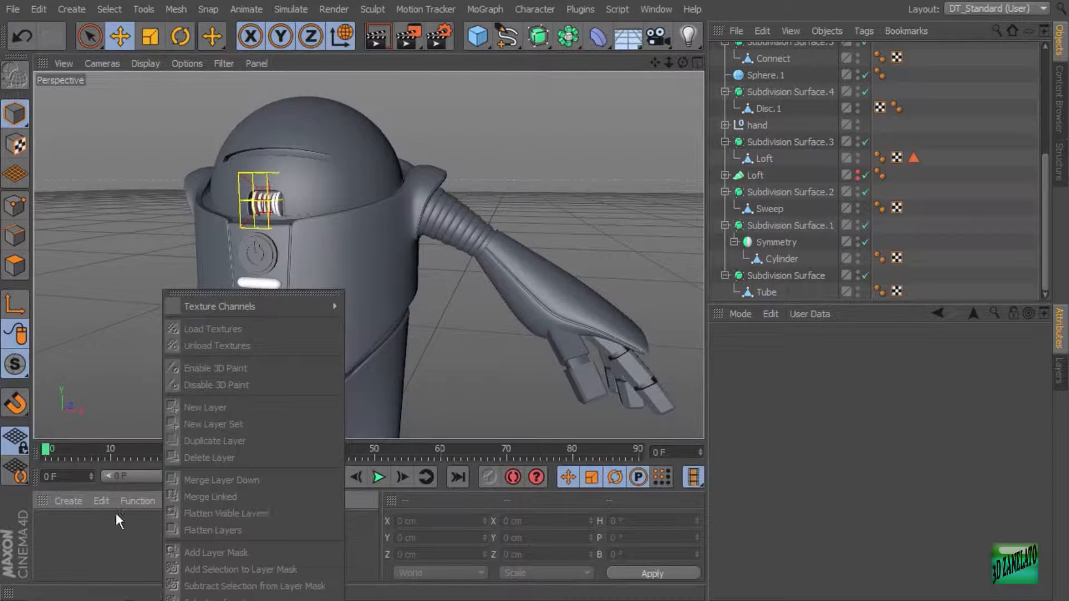
mouse_move(64, 500)
click(88, 523)
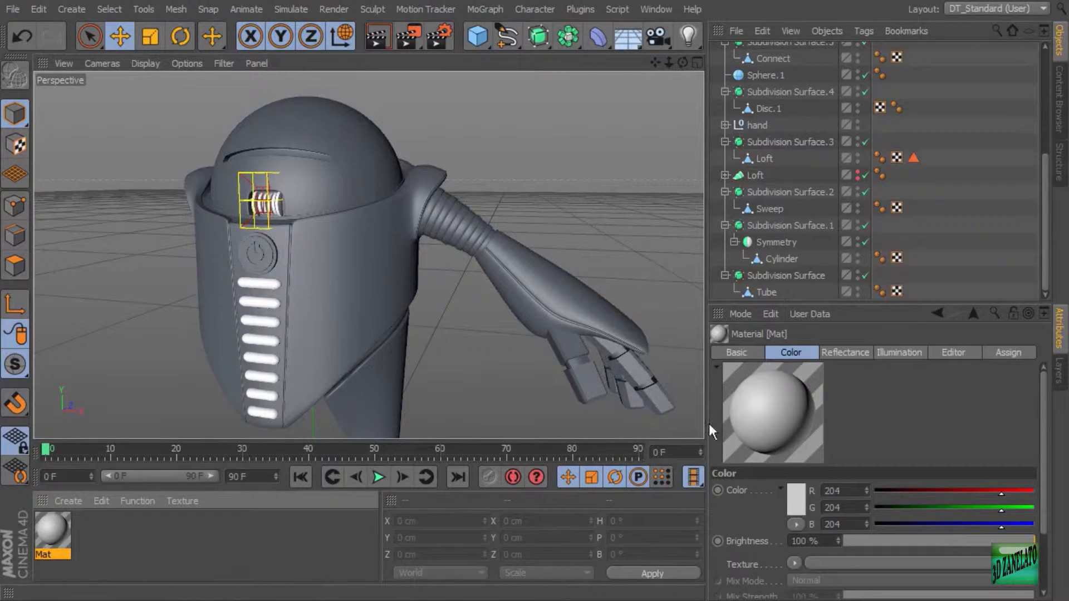
double_click(59, 537)
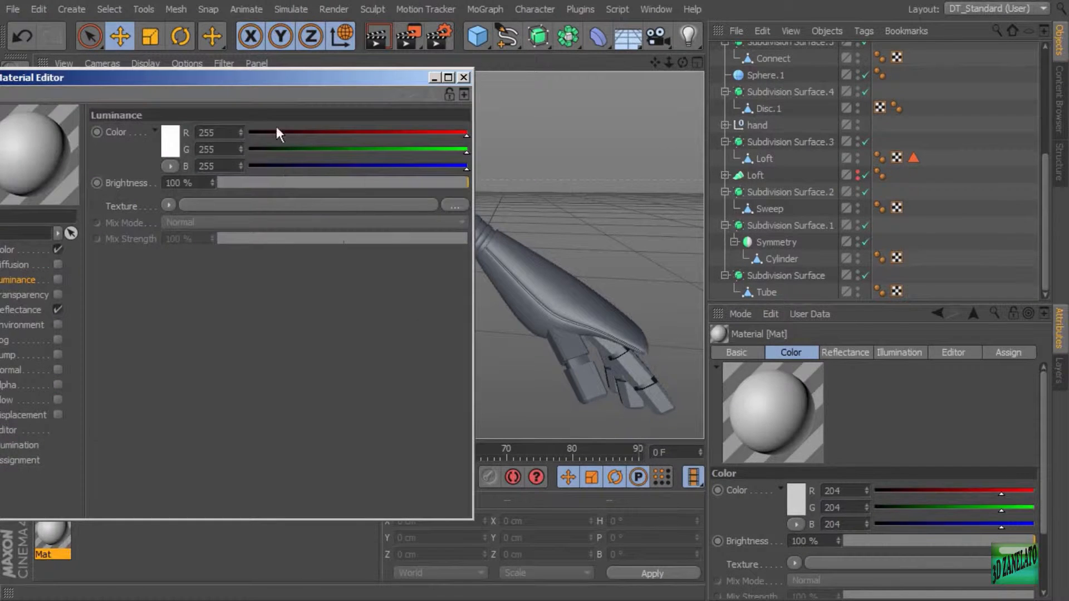
drag(276, 77, 793, 37)
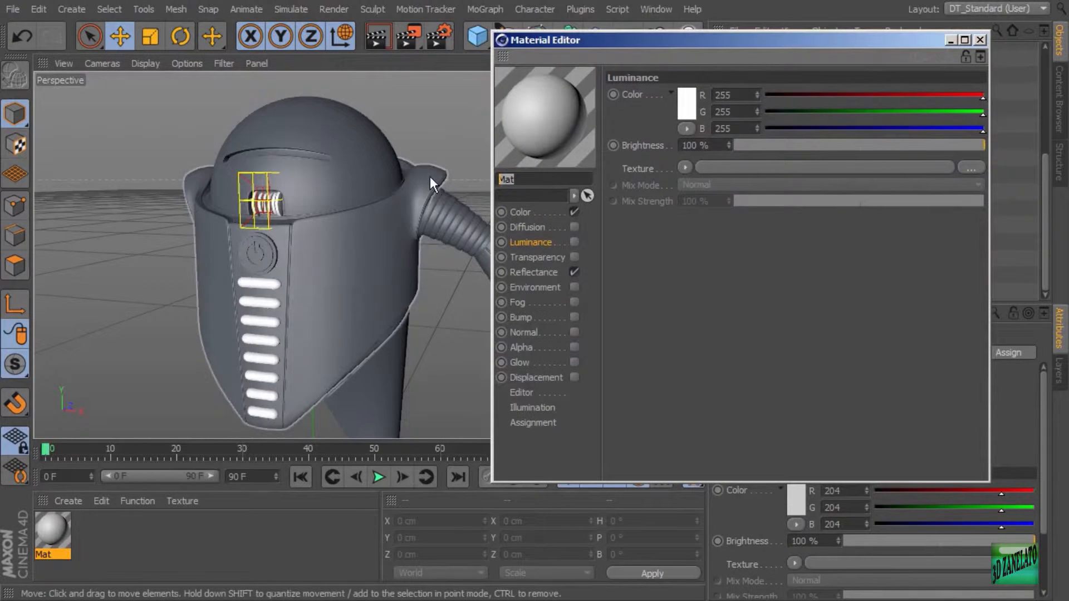
text(RobotBase)
key(Return)
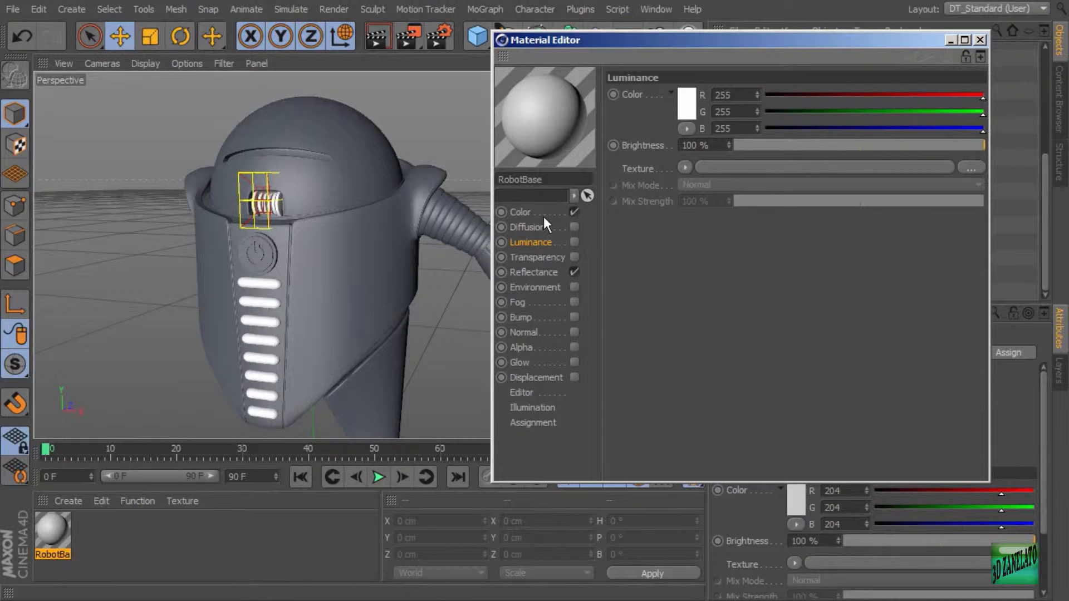
Step: Set the RobotBase material's color to a warm off-white with RGB 239, 233, 233
click(529, 212)
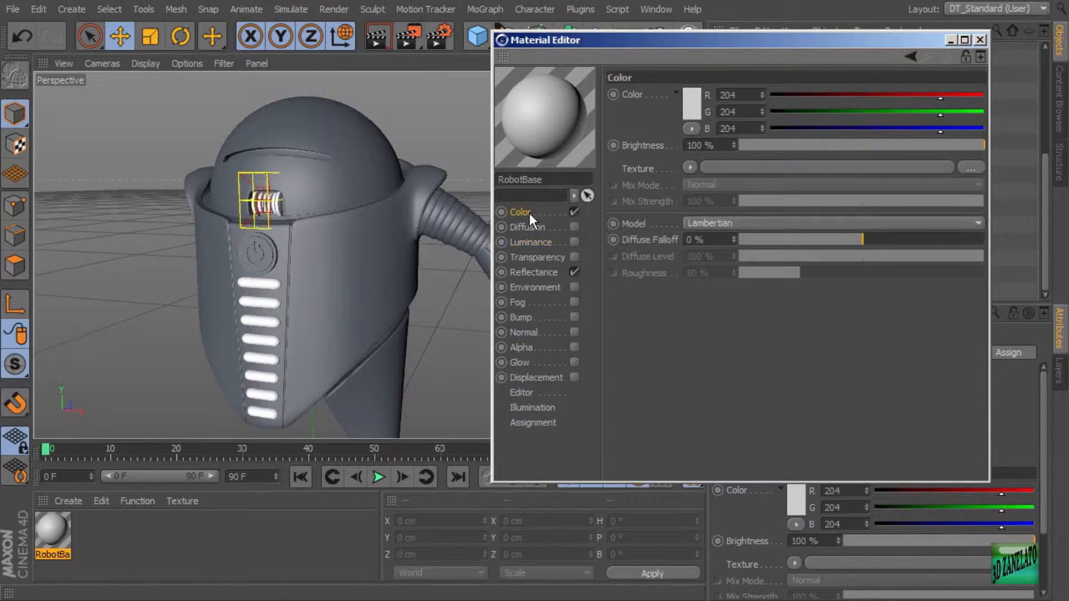
click(695, 105)
drag(607, 70, 609, 56)
click(685, 186)
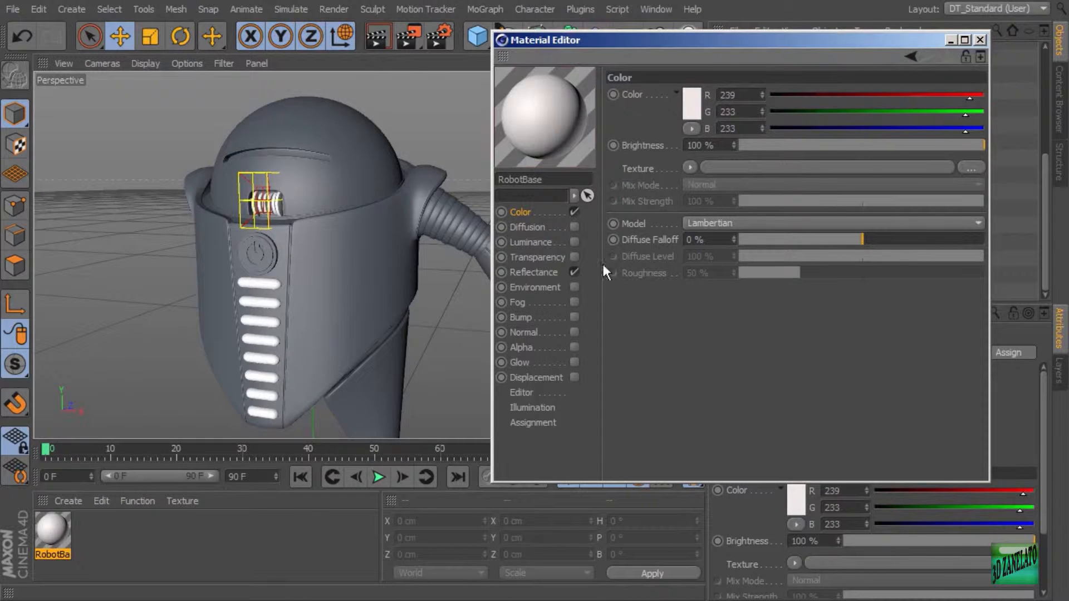
Step: Set the Default Specular layer of RobotBase to 30% width and 13% falloff, and close the material editor
click(562, 272)
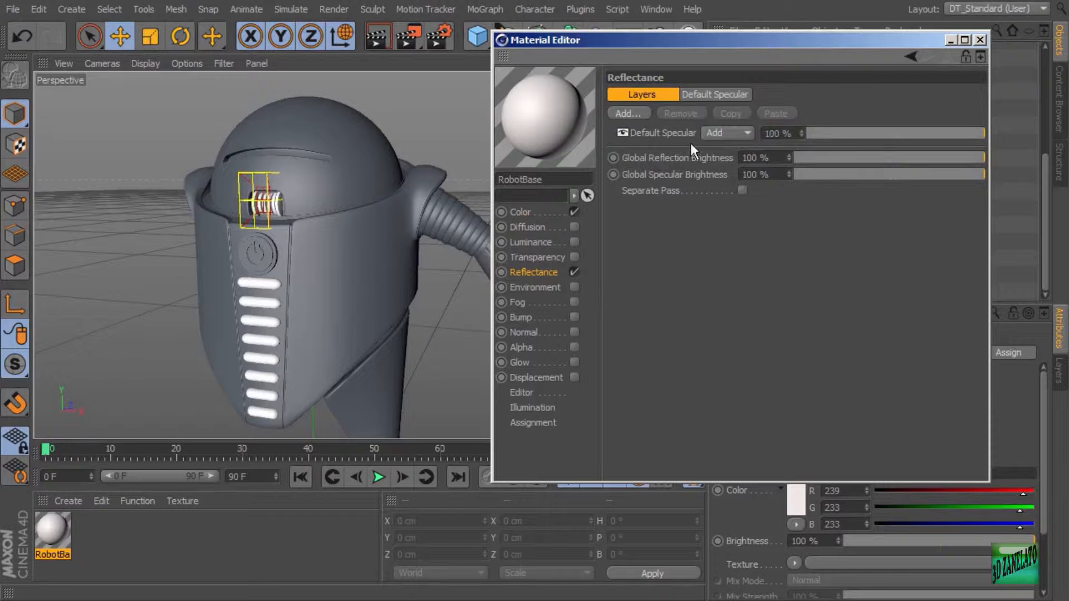
click(663, 133)
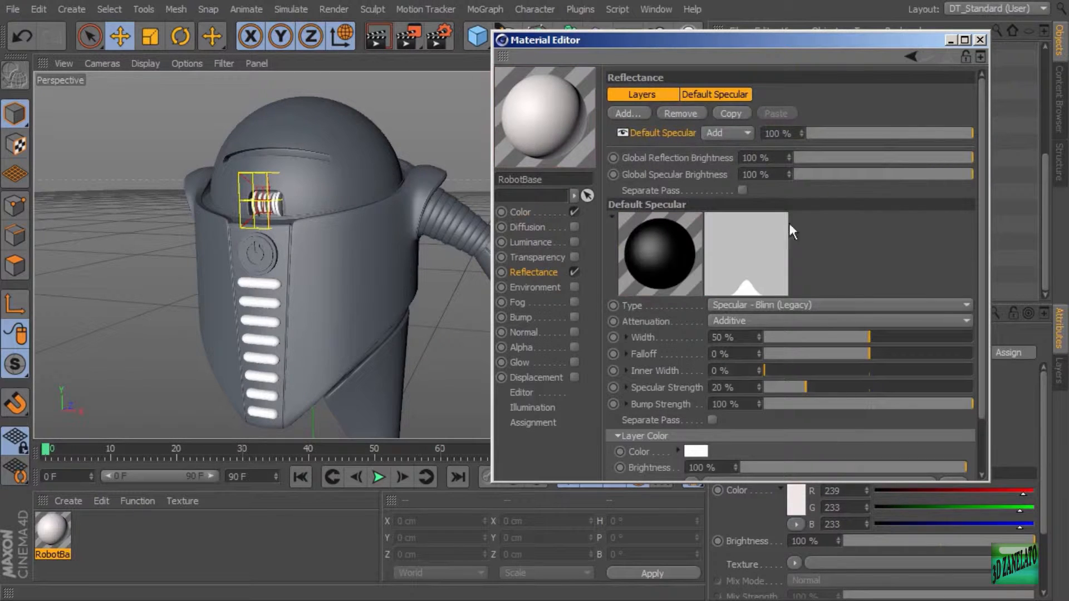
drag(861, 335, 882, 353)
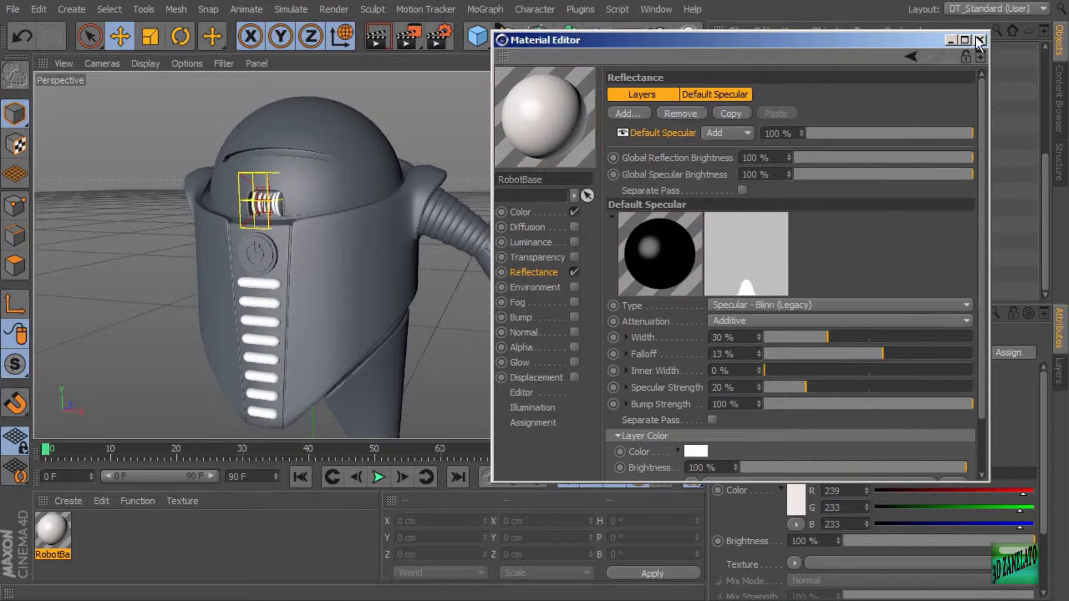
click(979, 39)
Step: Apply the RobotBase material to the robot's torso shell, hip section, lower leg and foot
drag(52, 536, 365, 322)
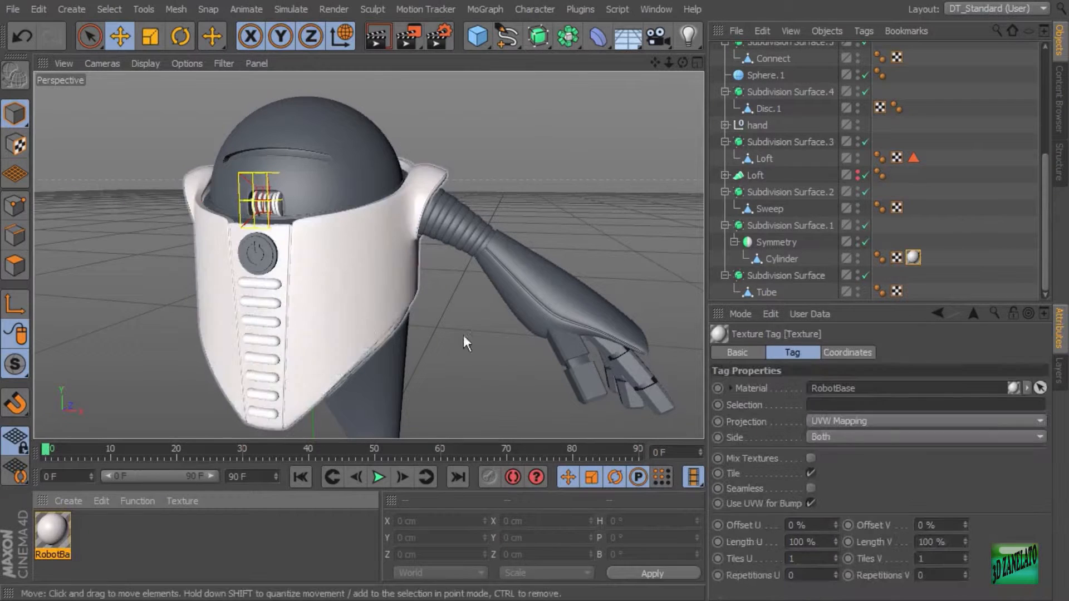
drag(54, 531, 361, 397)
alt+middle_drag(572, 342, 557, 291)
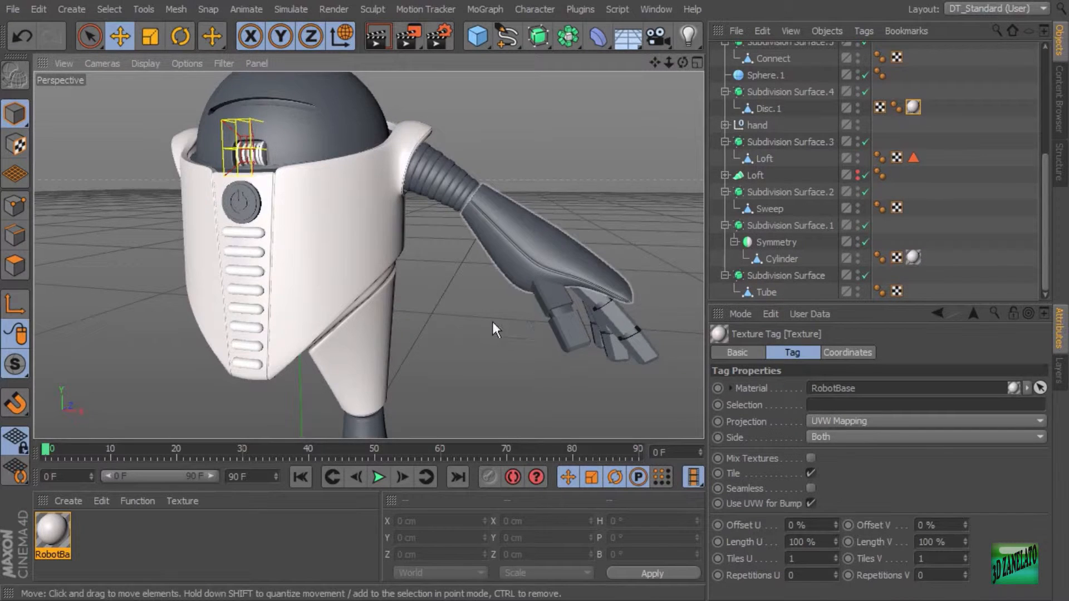
alt+middle_drag(492, 322, 403, 256)
drag(58, 525, 337, 377)
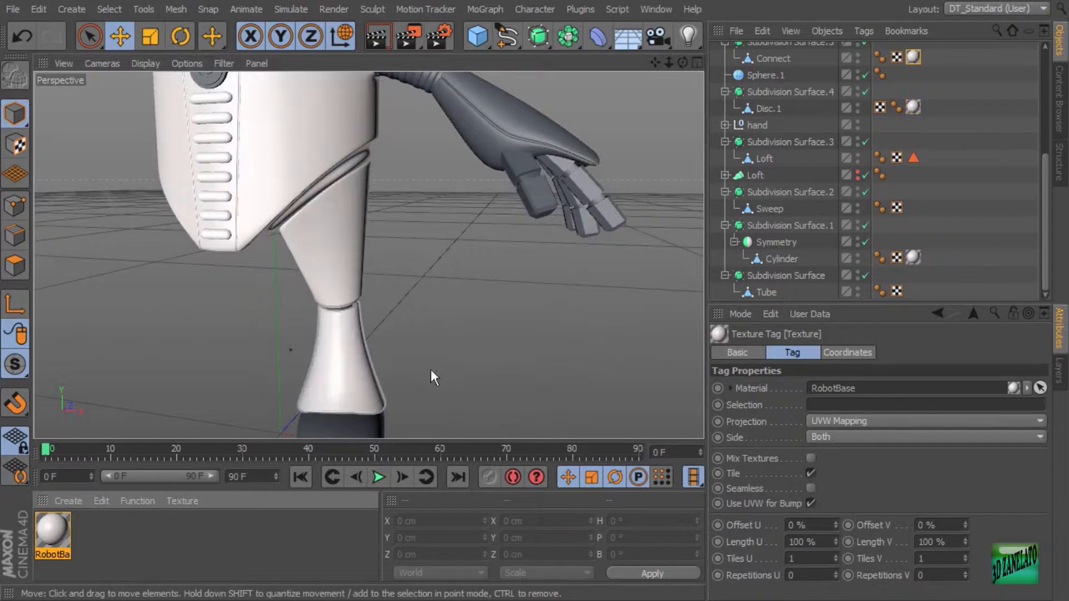
alt+middle_drag(429, 369, 410, 298)
drag(62, 522, 316, 377)
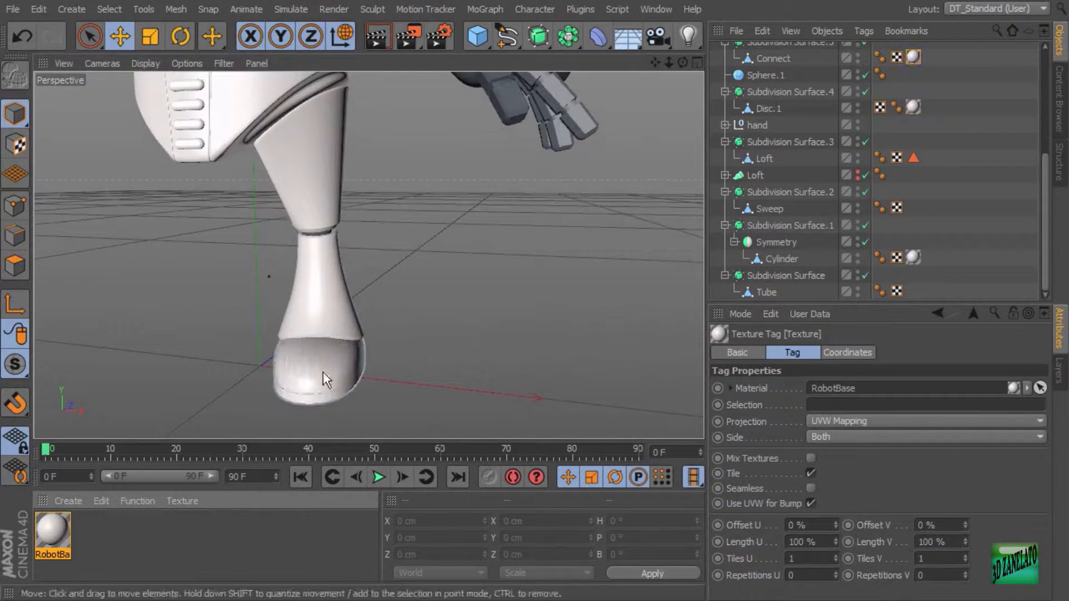
Step: Apply the RobotBase material to the Sphere object that forms the robot's domed head
alt+middle_drag(427, 234, 466, 405)
alt+middle_drag(443, 276, 504, 373)
alt+drag(503, 372, 485, 315)
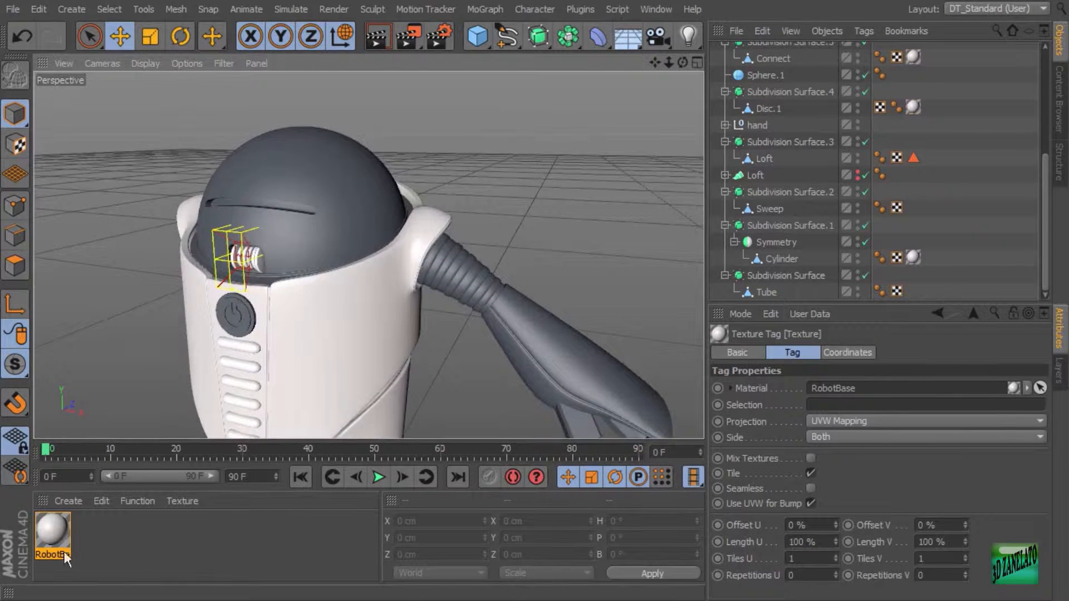
drag(63, 545, 254, 329)
scroll(907, 192, up, 4)
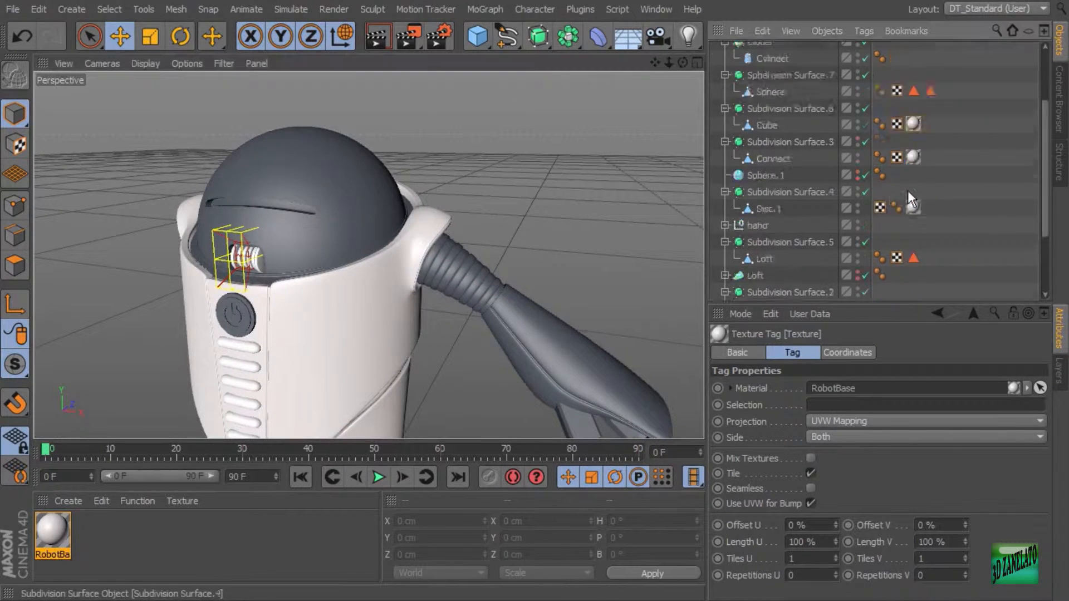
click(338, 188)
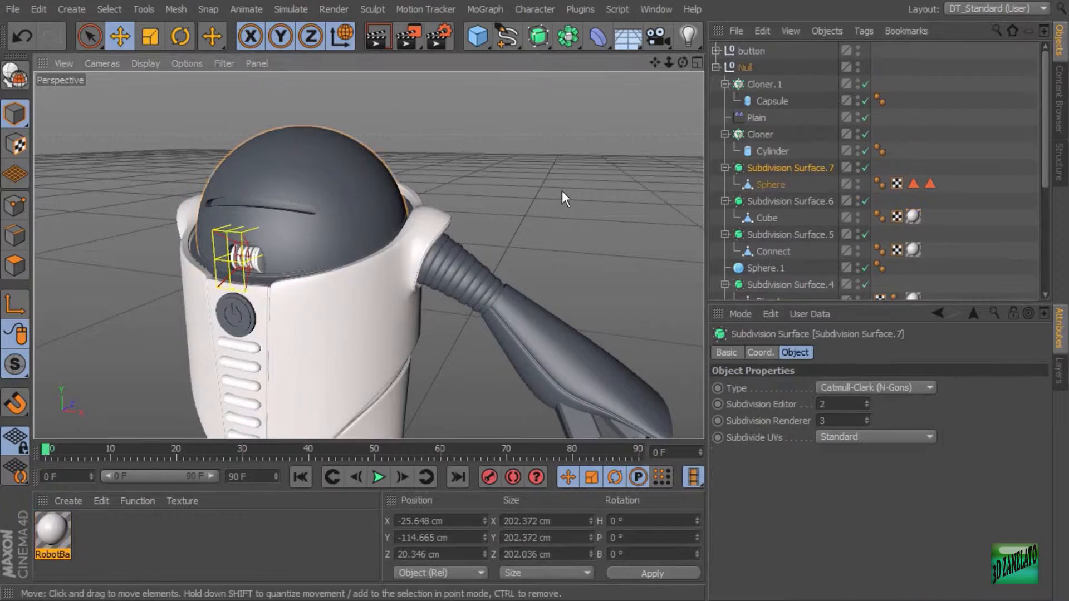
click(775, 185)
drag(37, 523, 947, 185)
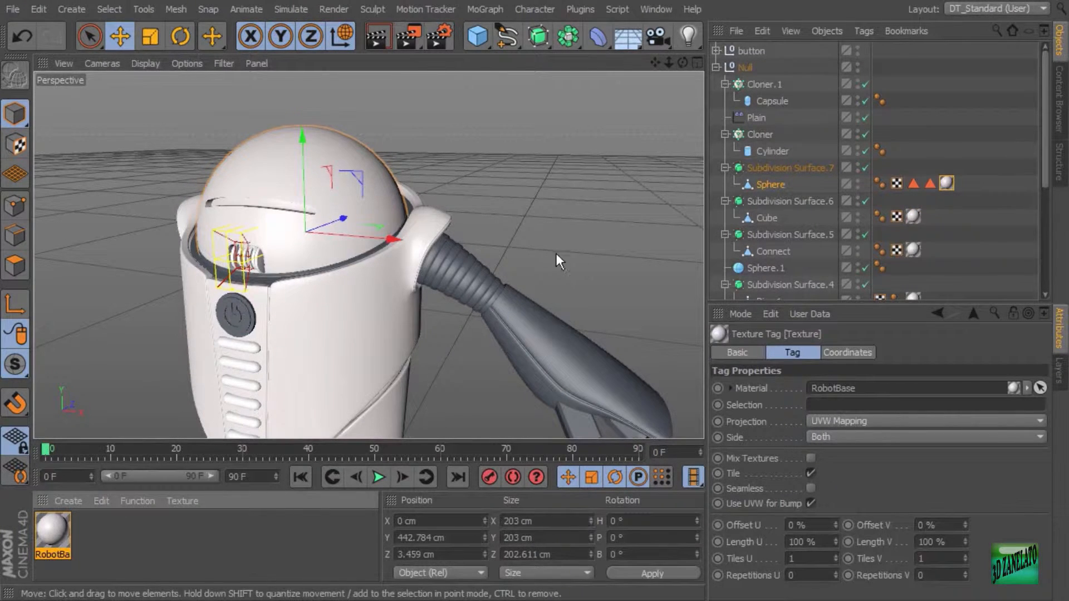
Step: Create a second material with Color and Reflectance disabled and only the Luminance channel enabled
alt+drag(557, 234, 376, 305)
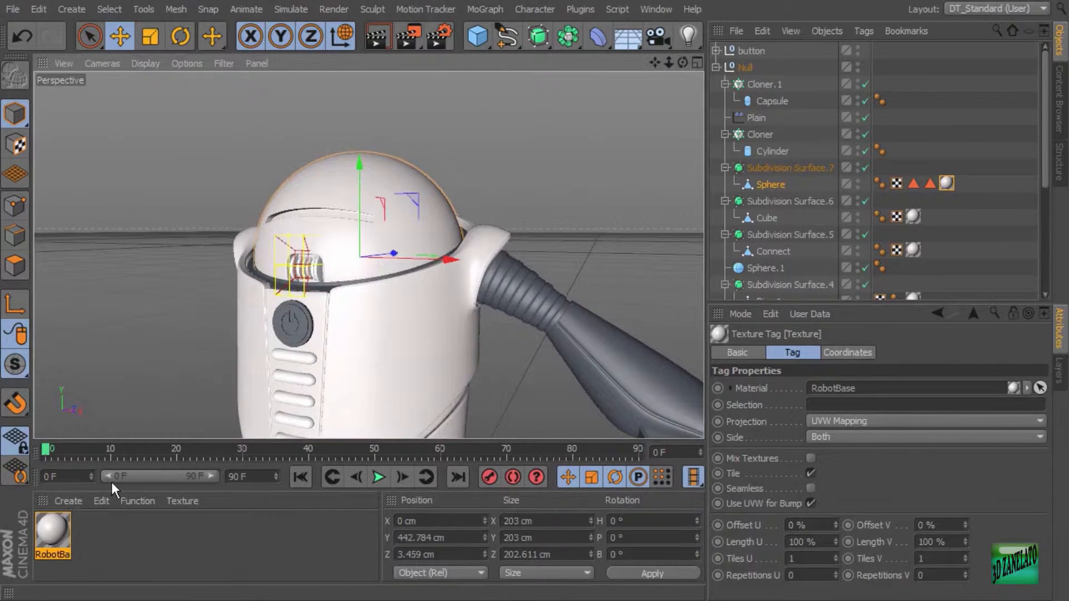
alt+right_drag(325, 308, 351, 308)
alt+middle_drag(350, 308, 337, 343)
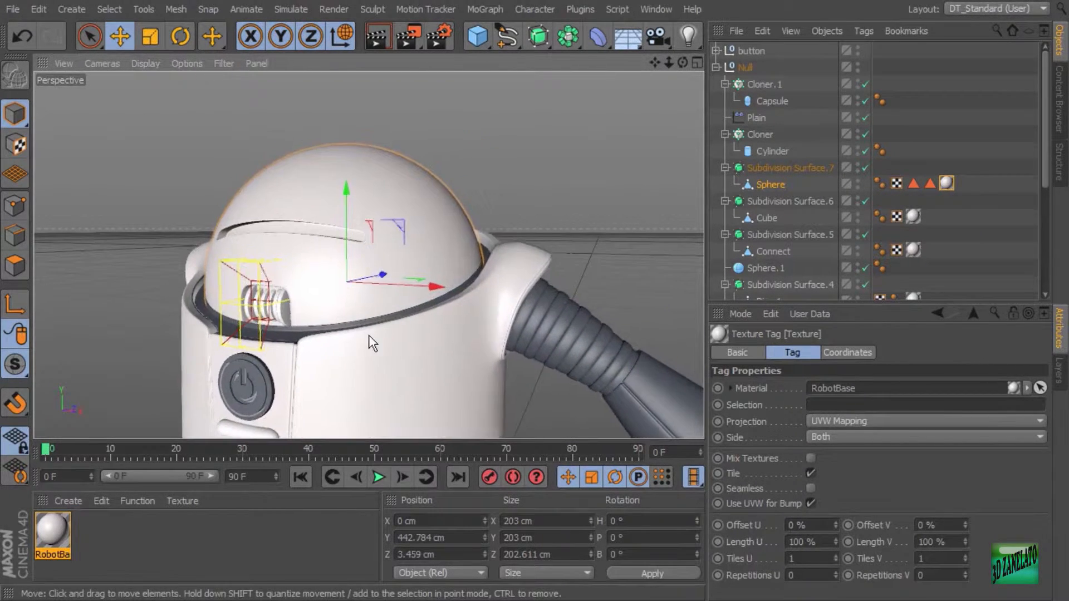
alt+right_drag(371, 342, 419, 354)
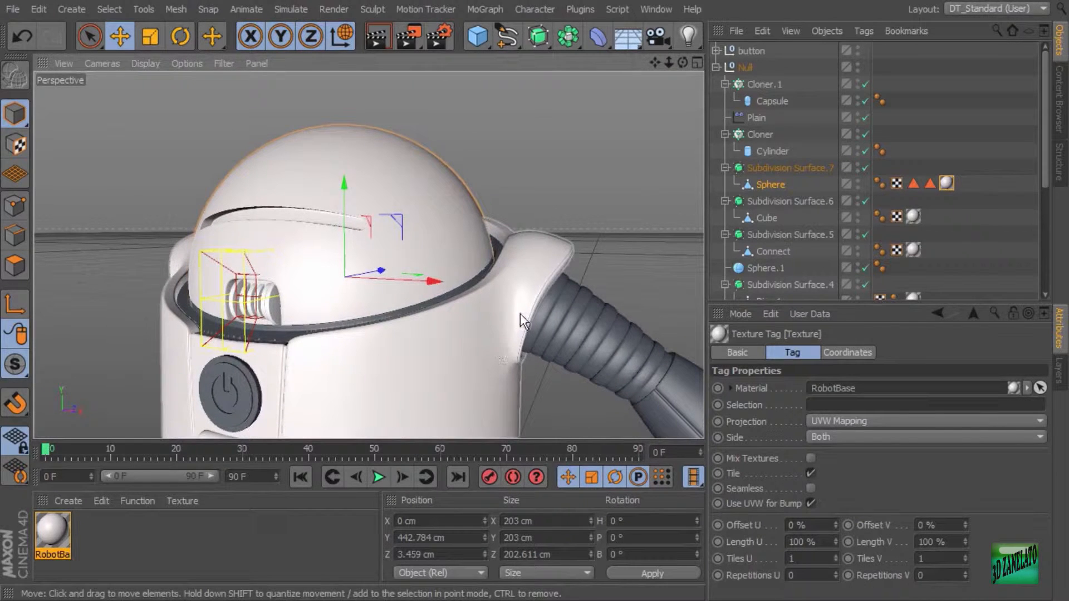
click(72, 500)
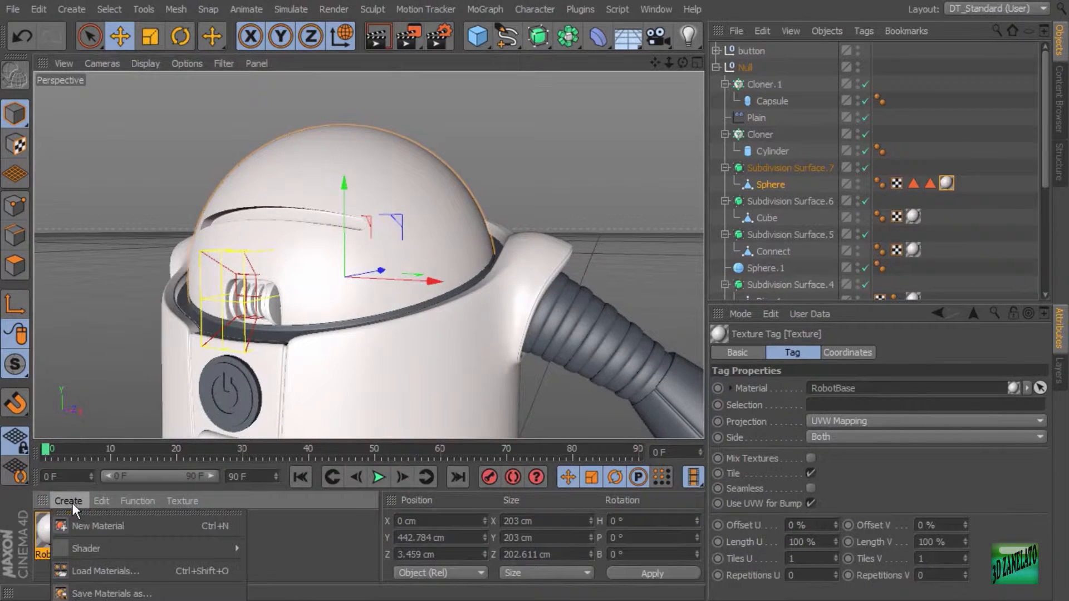
click(85, 521)
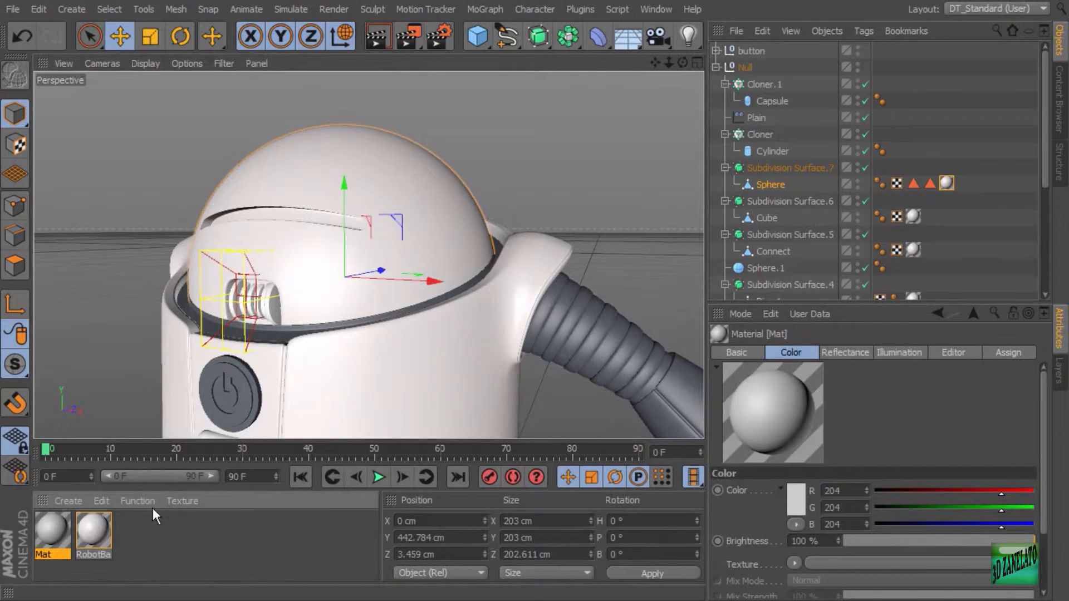
double_click(52, 534)
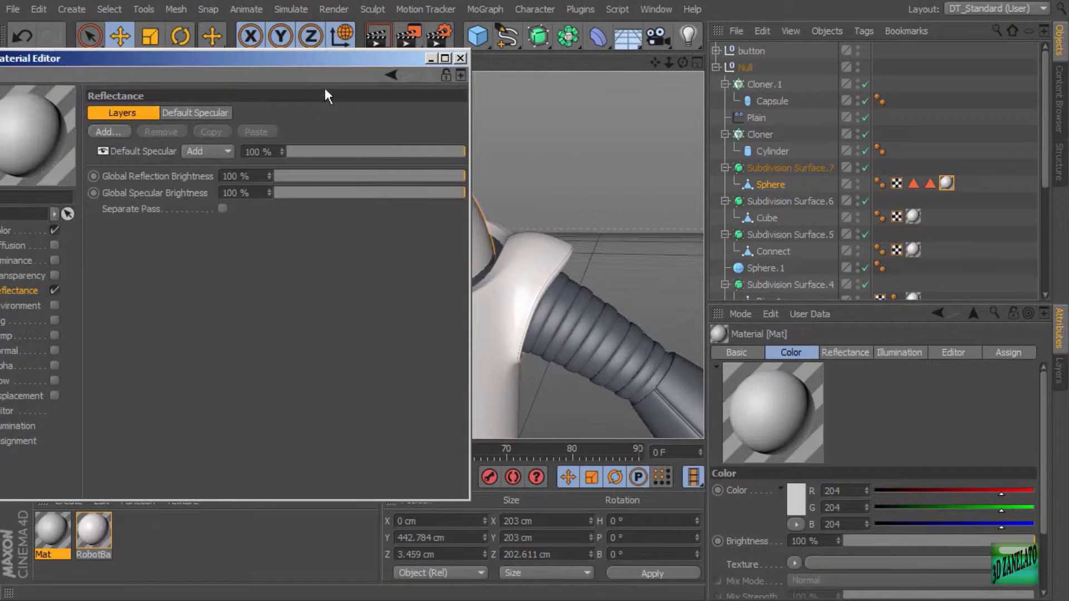
drag(319, 58, 862, 57)
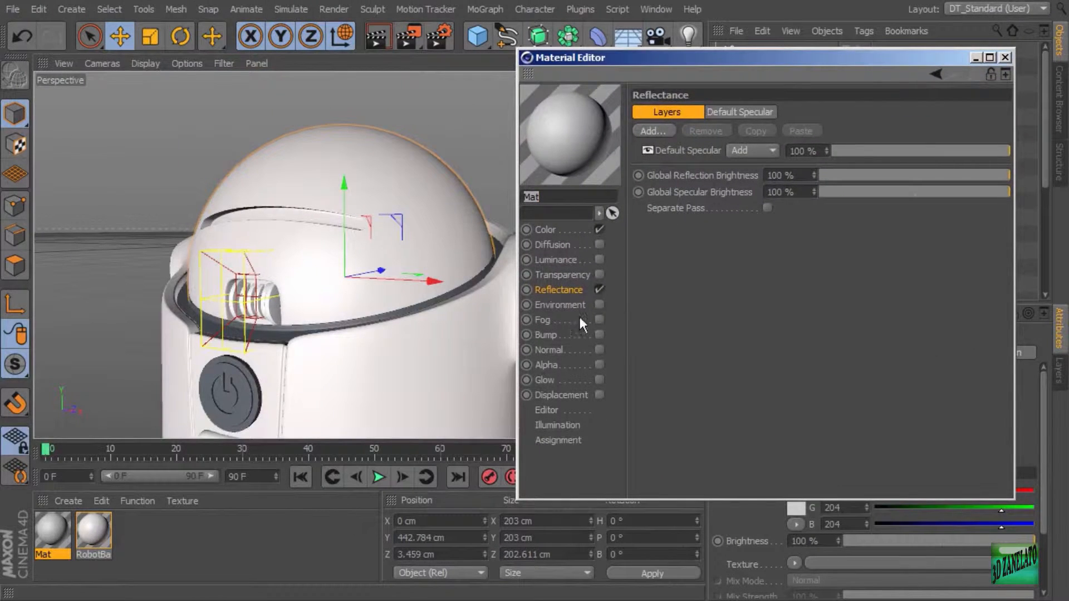
click(599, 289)
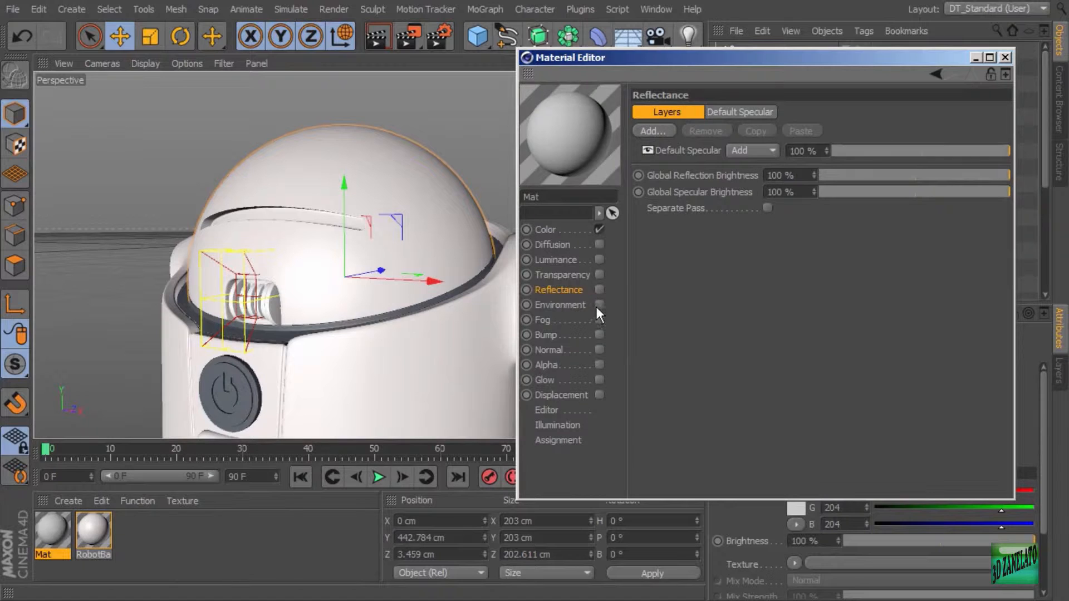
click(599, 230)
click(599, 259)
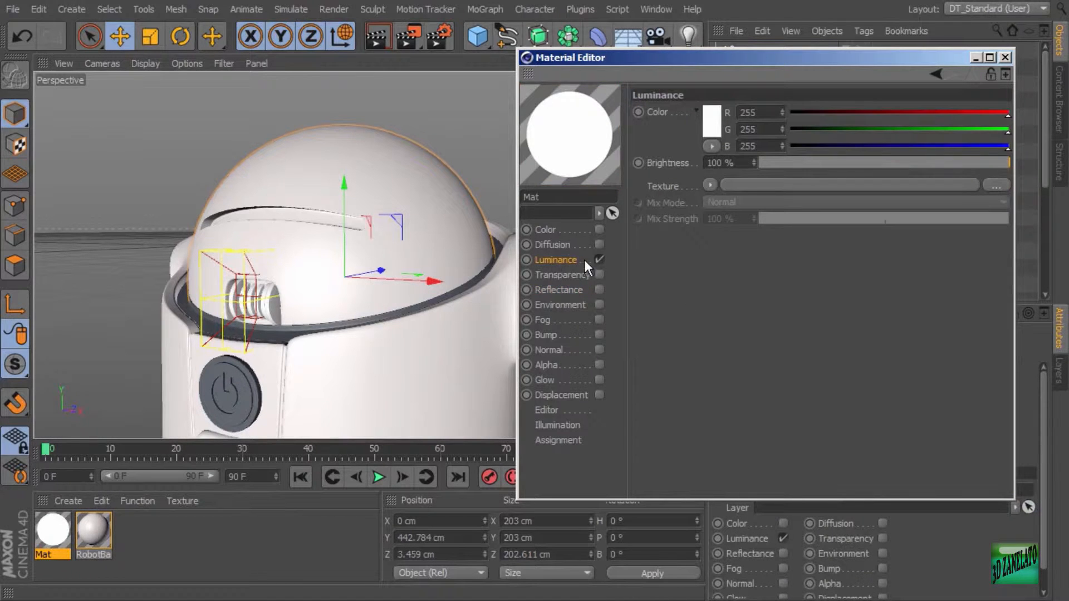
Step: Set the new material's luminance color to light blue with RGB 48, 147, 252, and close the material editor
click(714, 125)
drag(779, 66, 772, 66)
drag(677, 100, 706, 75)
click(688, 209)
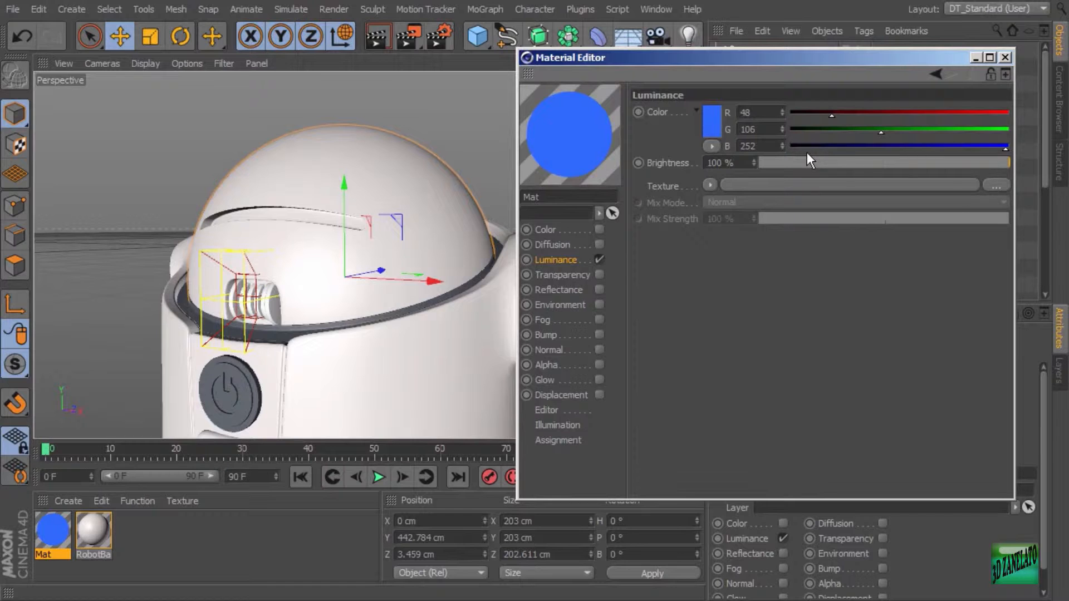
click(718, 120)
click(774, 57)
drag(774, 56, 770, 57)
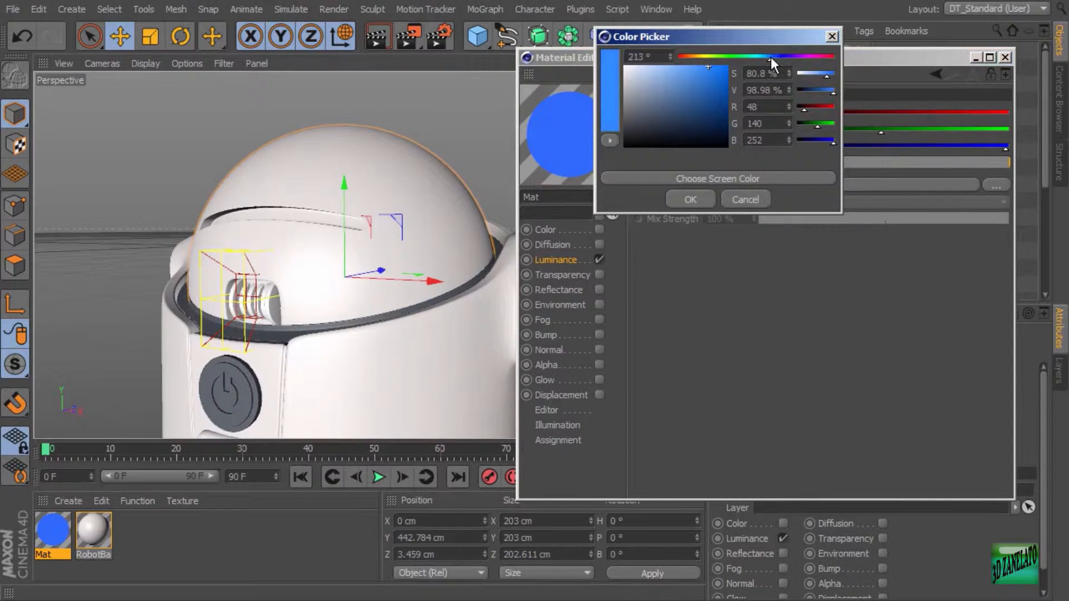
click(696, 198)
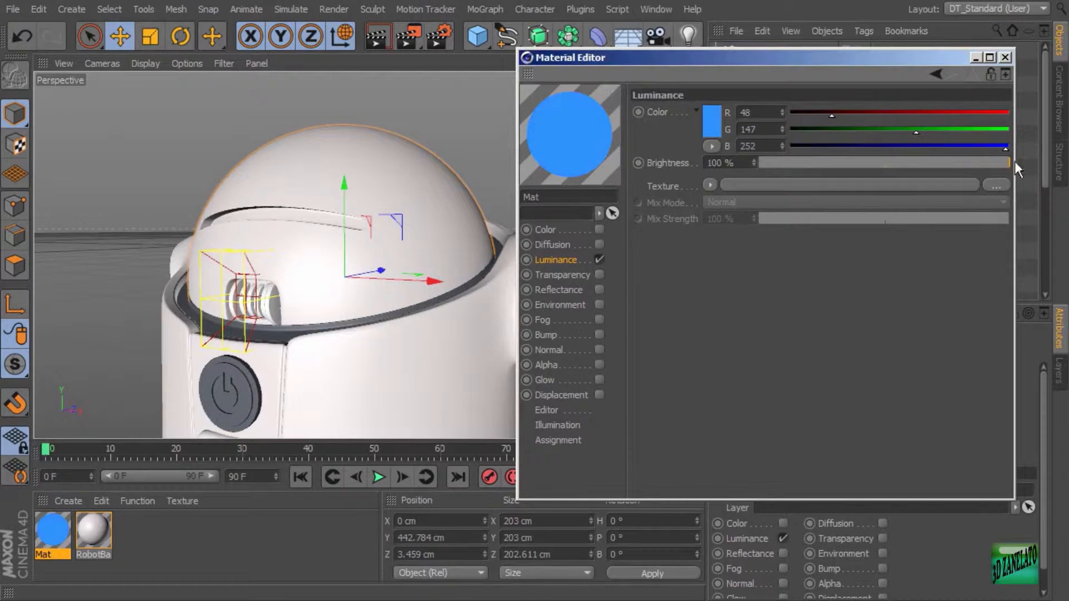
click(1005, 58)
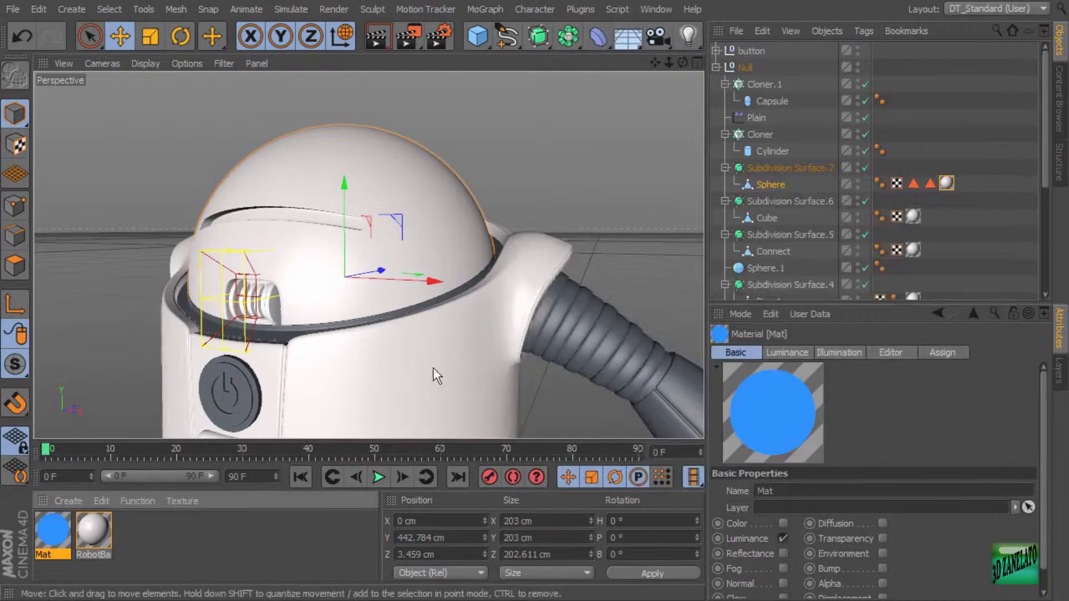
Step: Rename the blue luminance material as glow
double_click(52, 543)
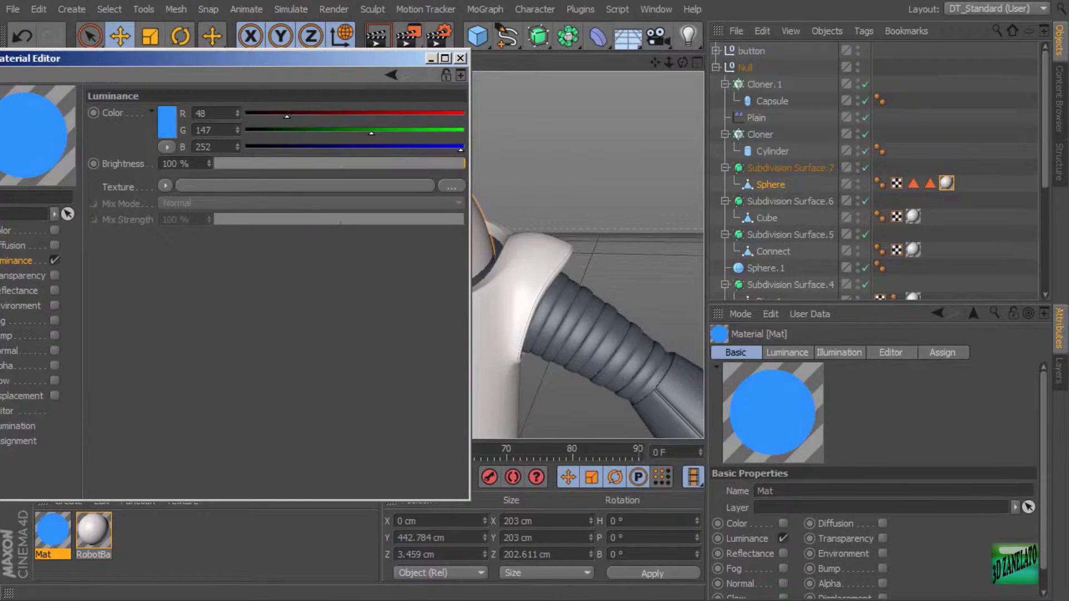
drag(182, 62, 321, 71)
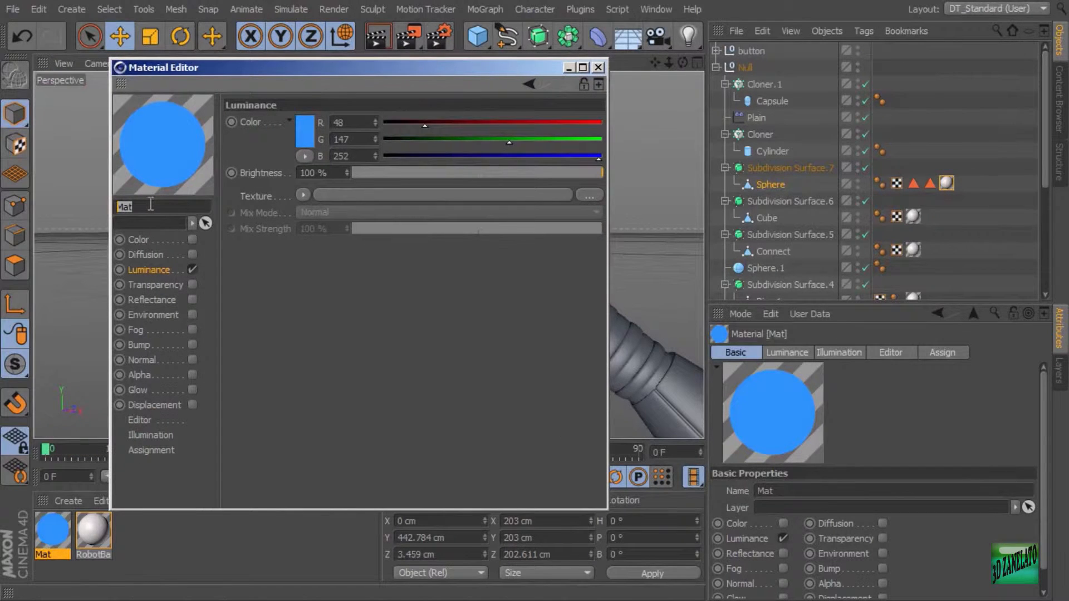
text(glow)
key(Return)
click(597, 67)
Step: Apply the glow material to the Cloner.1 object holding the capsule bars on the robot's chest, and clear the selection
alt+middle_drag(414, 323, 493, 195)
alt+right_drag(505, 232, 436, 259)
click(366, 272)
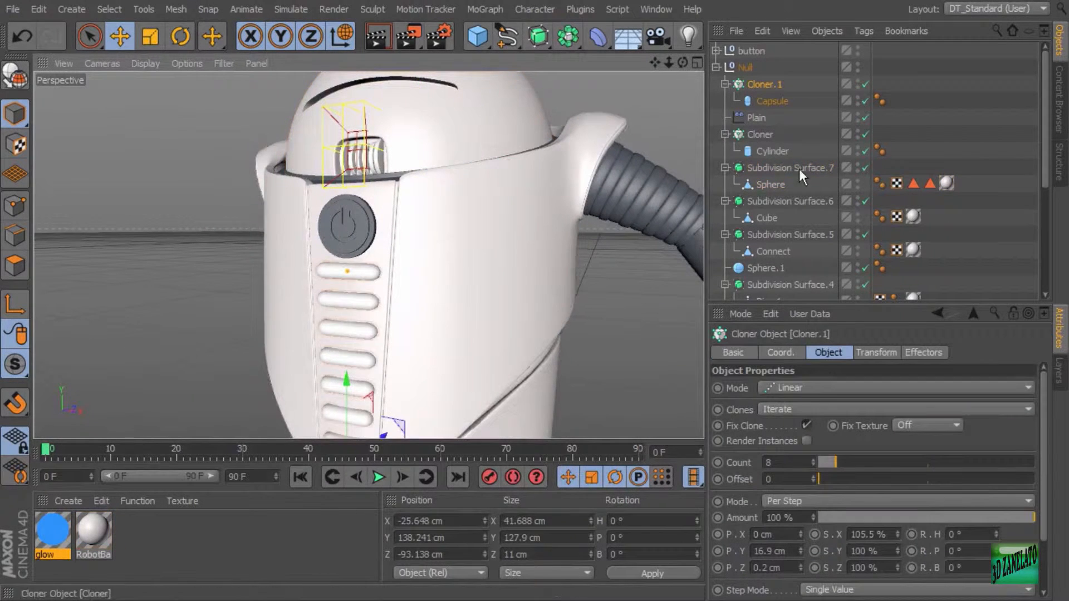
drag(58, 537, 765, 84)
scroll(432, 278, up, 2)
alt+drag(432, 278, 543, 270)
click(587, 302)
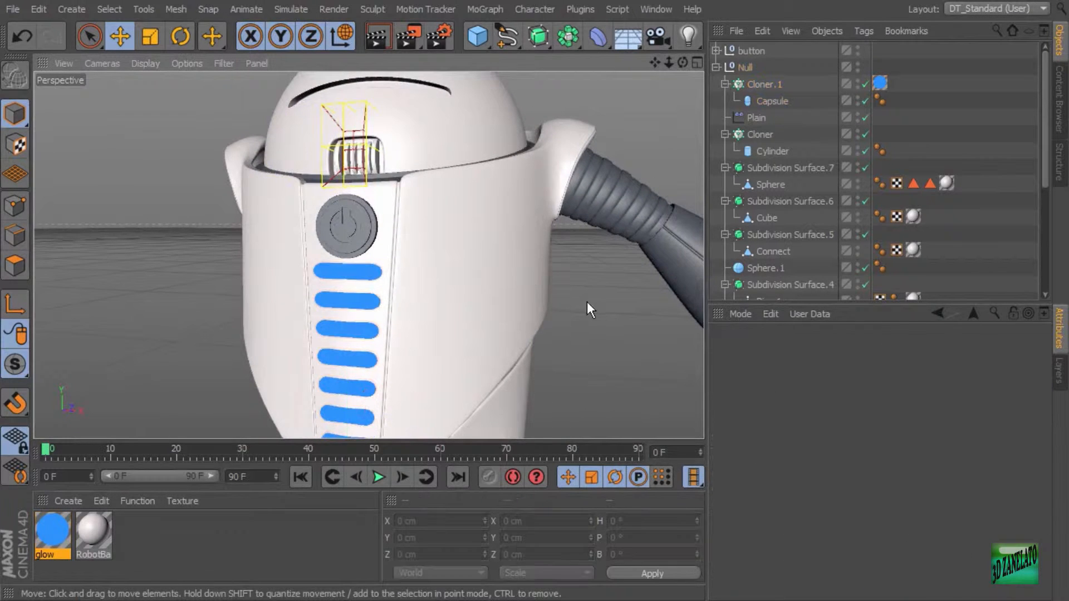
Step: Apply the glow material to the Sphere object that forms the robot's head
alt+drag(587, 302, 555, 308)
alt+middle_drag(552, 306, 565, 415)
scroll(482, 312, up, 3)
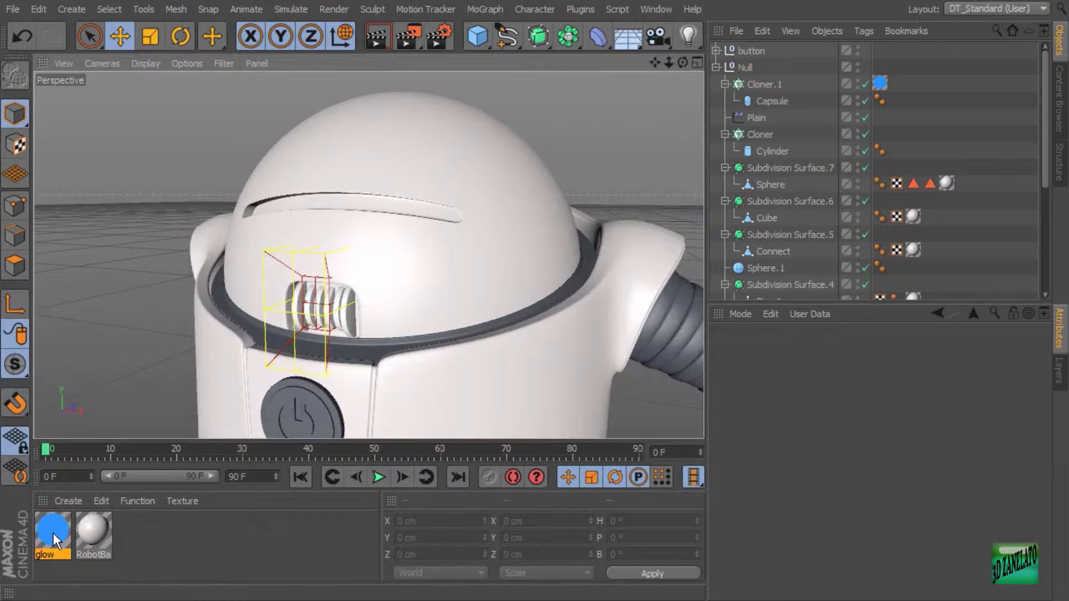
drag(53, 533, 775, 183)
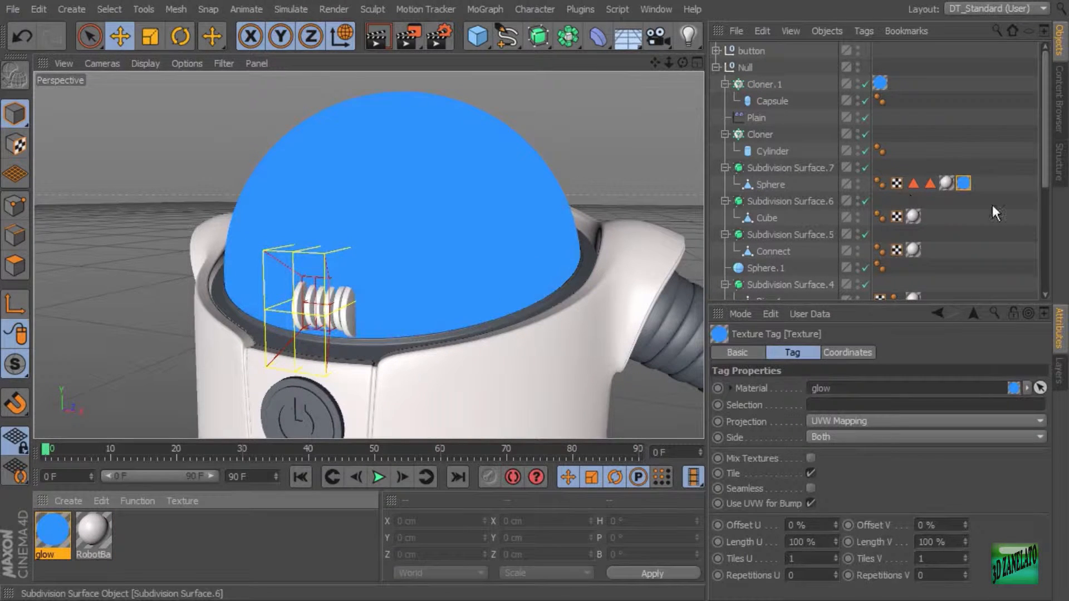
Step: Restrict the glow material on the head's Sphere to the polygon selection named eye
click(963, 183)
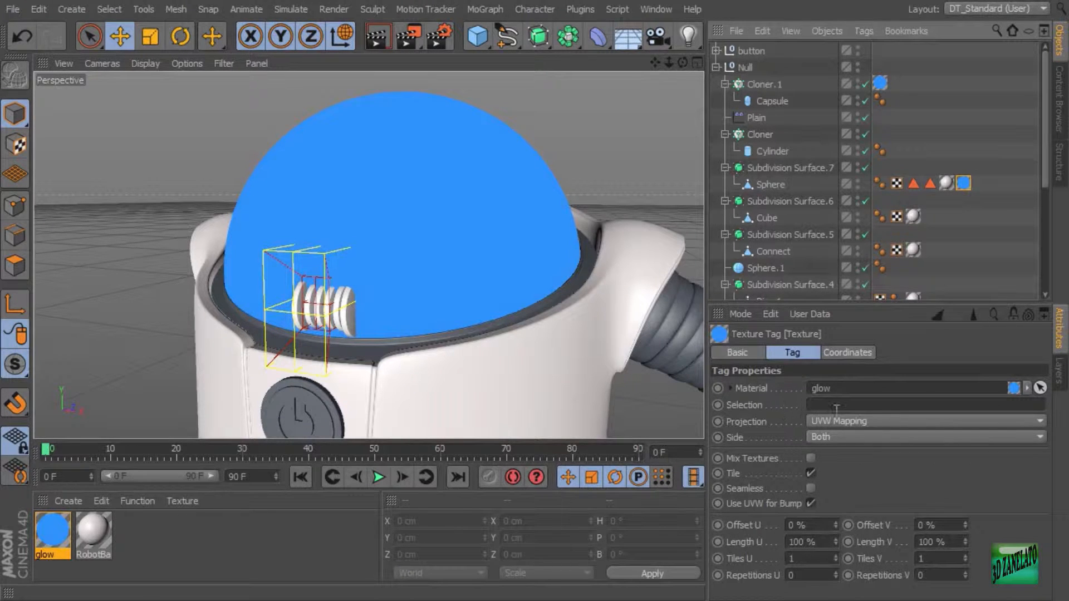
click(915, 185)
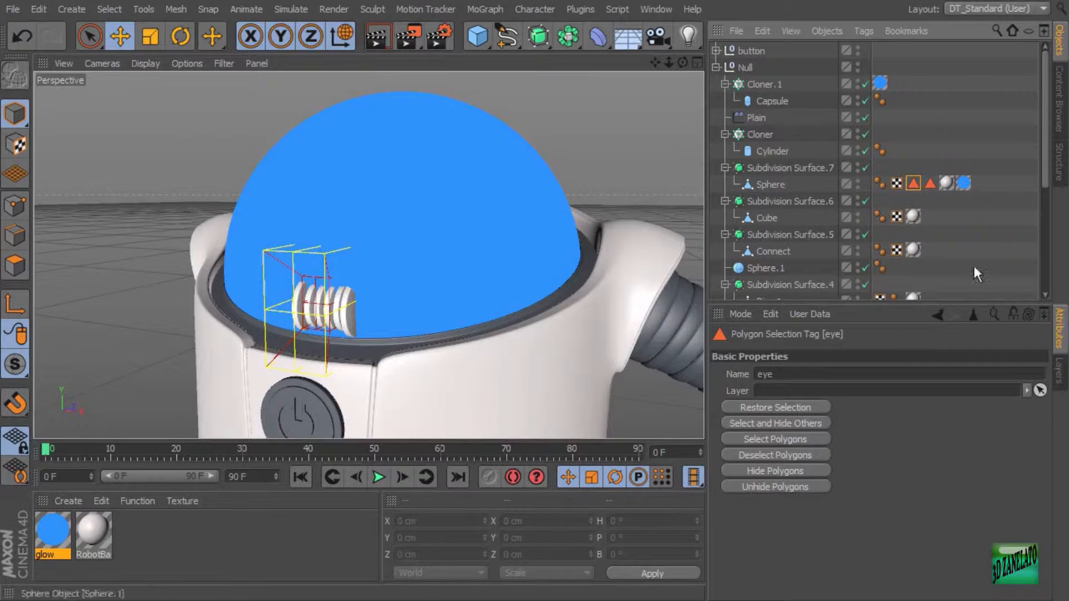
click(962, 183)
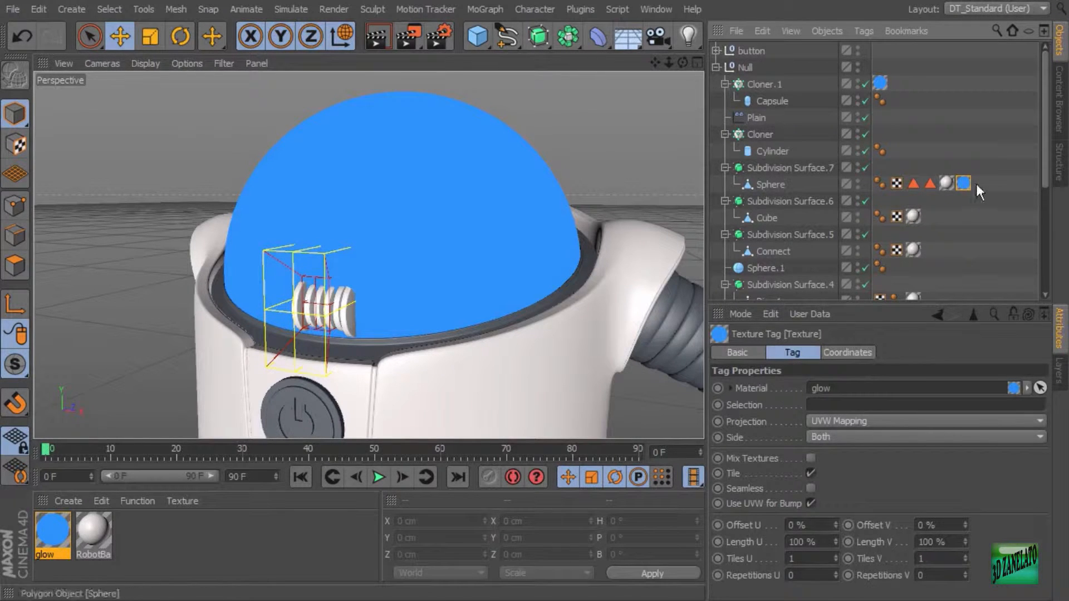
click(827, 403)
text(e)
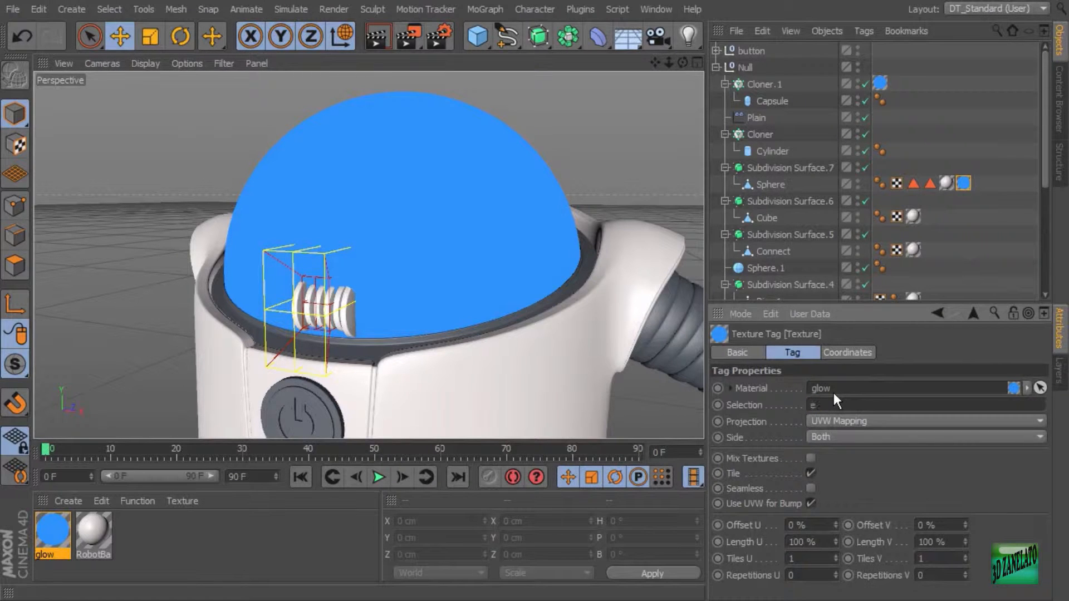
text(ye)
key(Return)
Step: Apply the glow material to the chest button's power symbol, Extrude.2, and the RobotBase material to its inner disc, Extrude
alt+drag(432, 267, 410, 241)
click(412, 242)
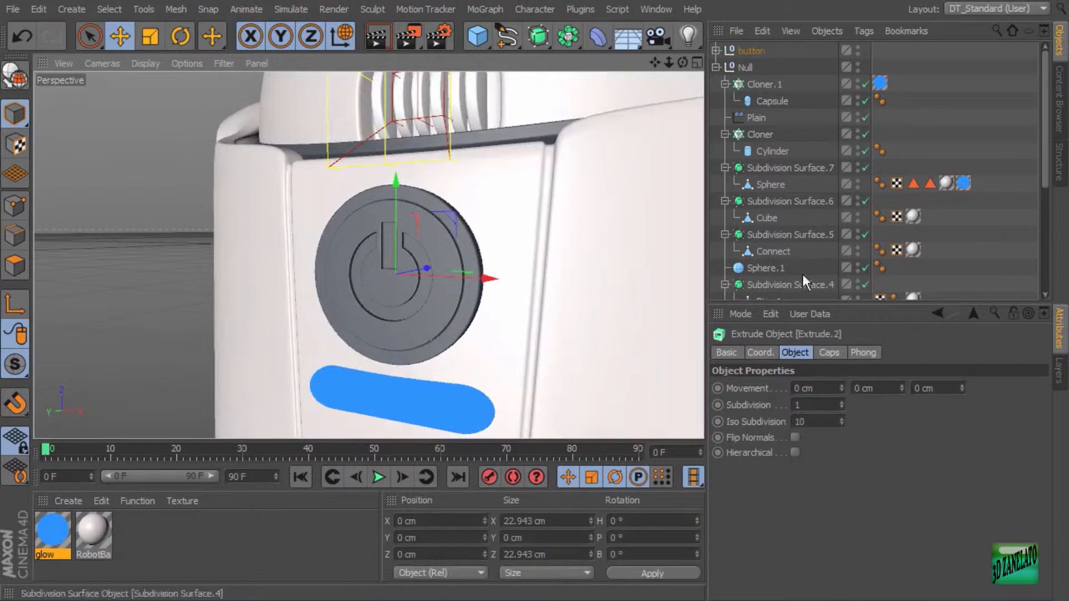
scroll(920, 183, down, 4)
scroll(920, 183, up, 4)
click(716, 51)
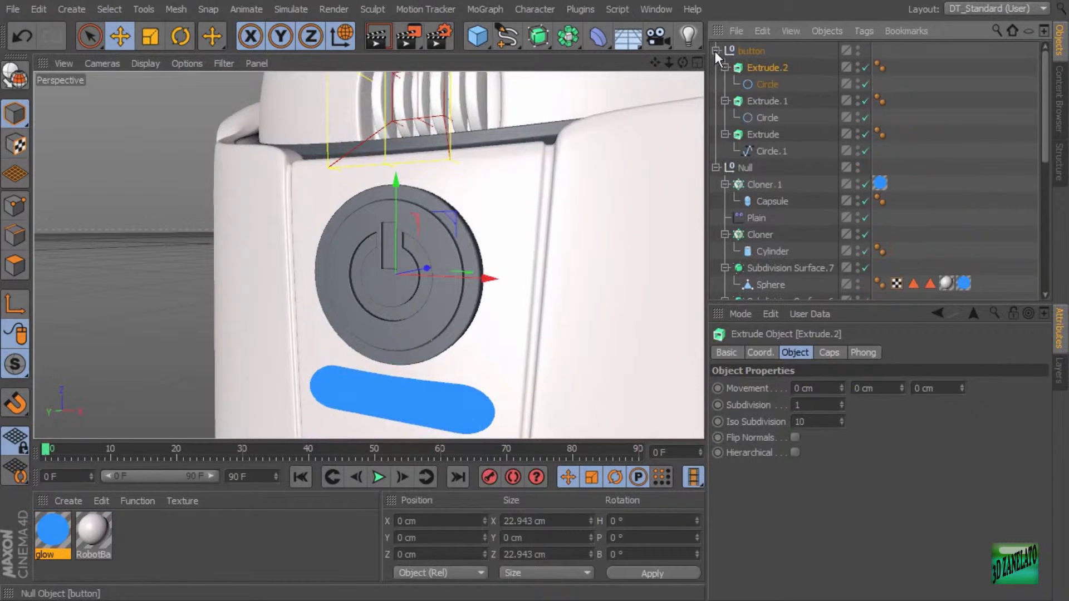
drag(52, 532, 837, 137)
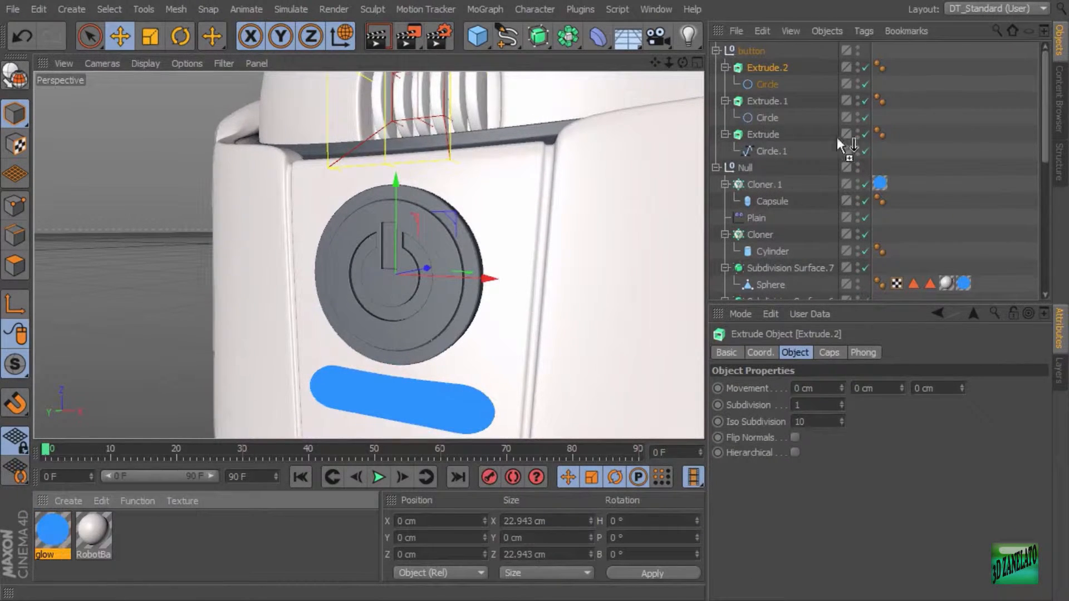
drag(777, 68, 777, 69)
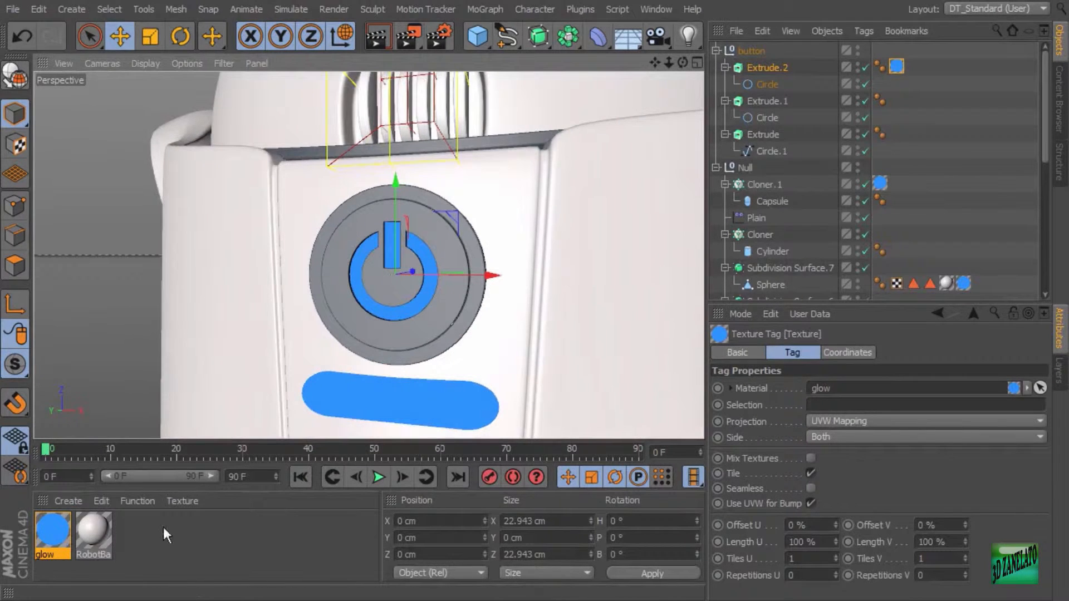
drag(92, 533, 384, 330)
alt+drag(519, 332, 533, 351)
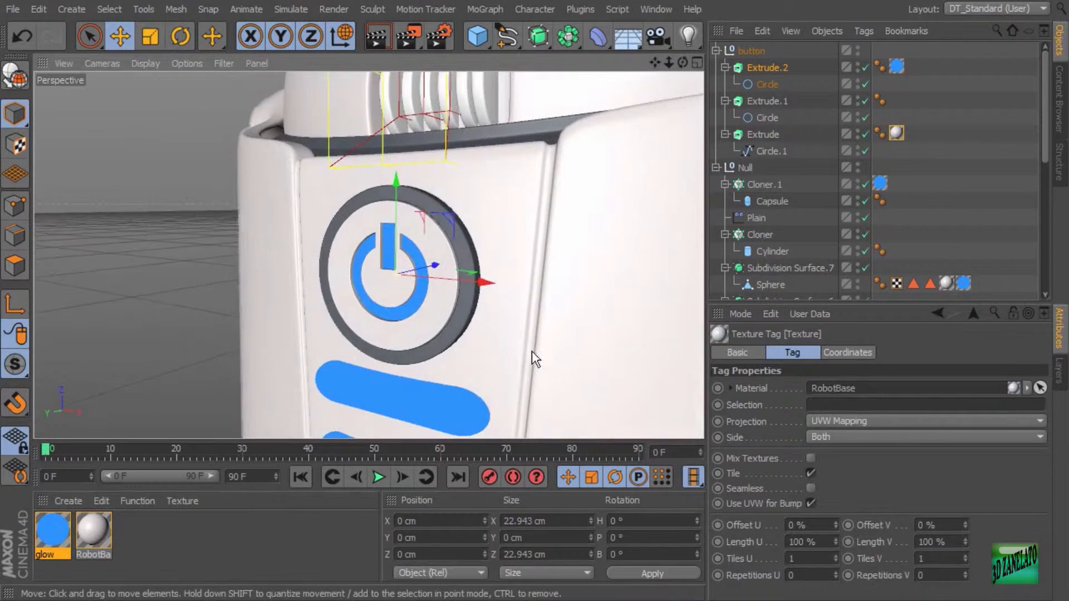
Step: Create a third material and set its Luminance color to dark gray with RGB 41, 41, 41
click(66, 503)
click(109, 522)
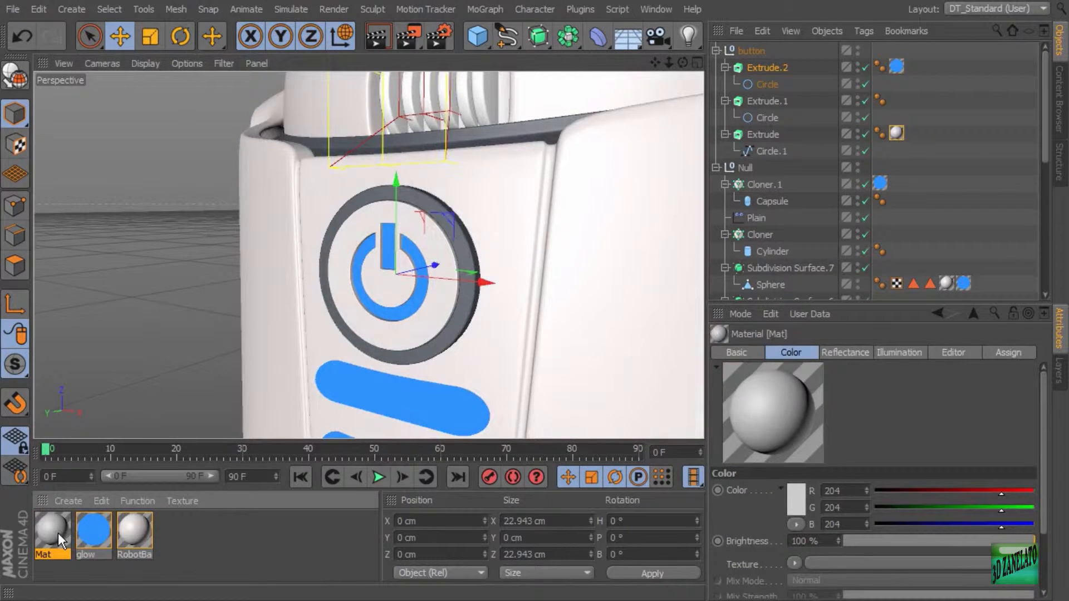
double_click(57, 533)
drag(115, 39, 317, 83)
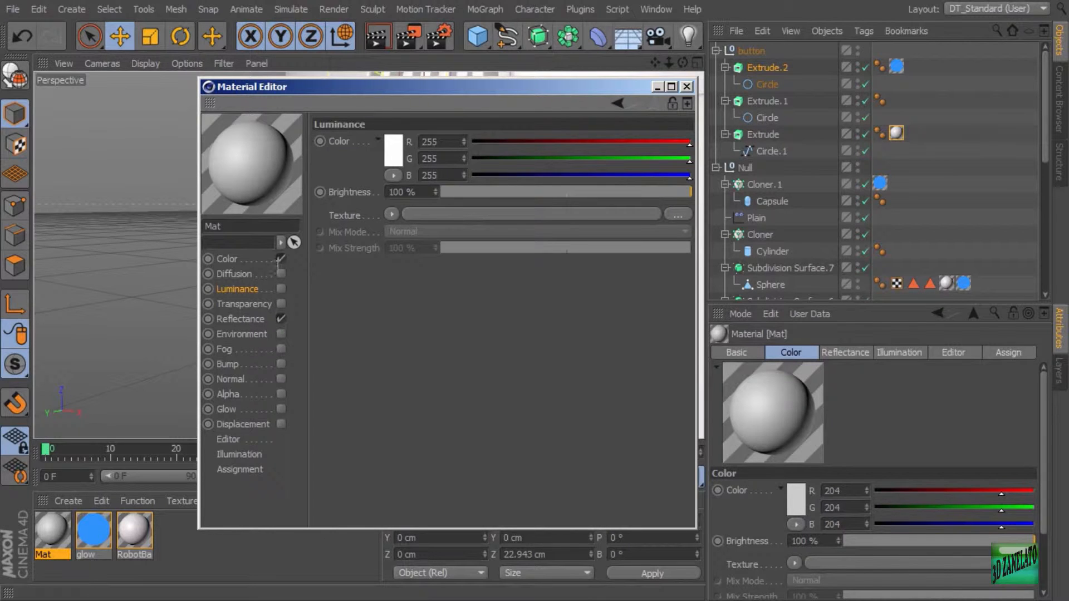
click(393, 159)
mouse_move(395, 157)
mouse_down()
mouse_move(343, 150)
mouse_move(289, 167)
mouse_up()
click(361, 233)
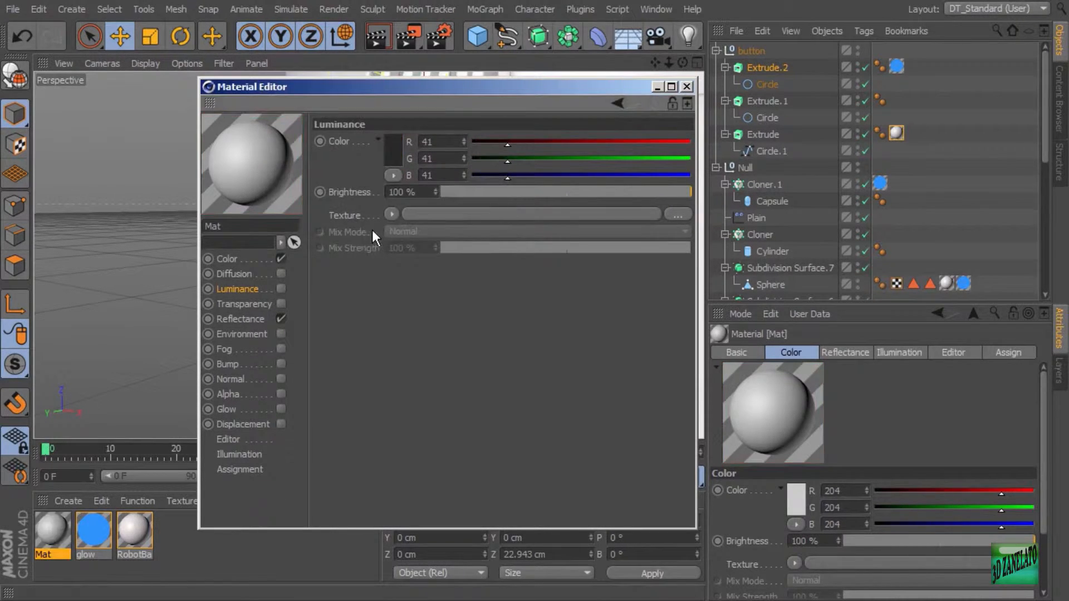
Step: Set the new material's Color channel to dark gray with RGB 59, 59, 59, and close the material editor
click(248, 258)
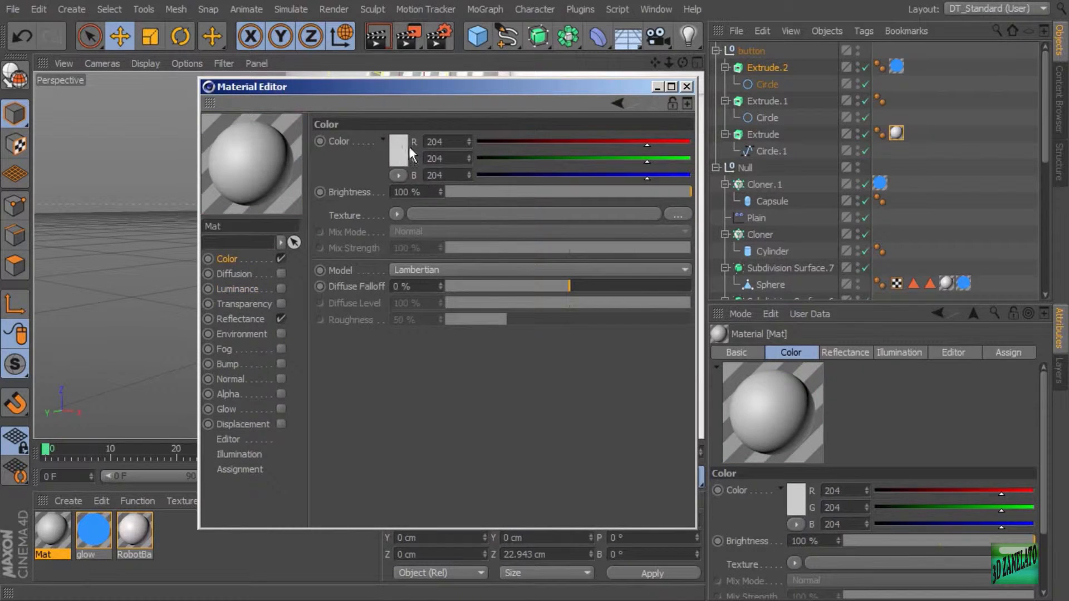
click(393, 149)
mouse_move(340, 128)
mouse_down()
mouse_move(292, 135)
mouse_move(291, 154)
mouse_up()
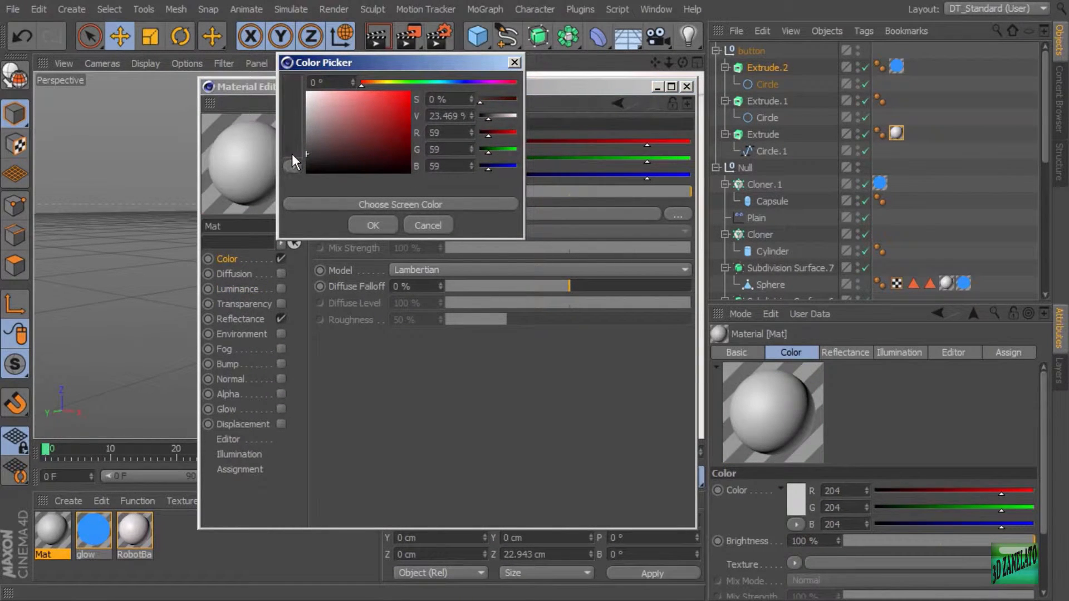
click(373, 225)
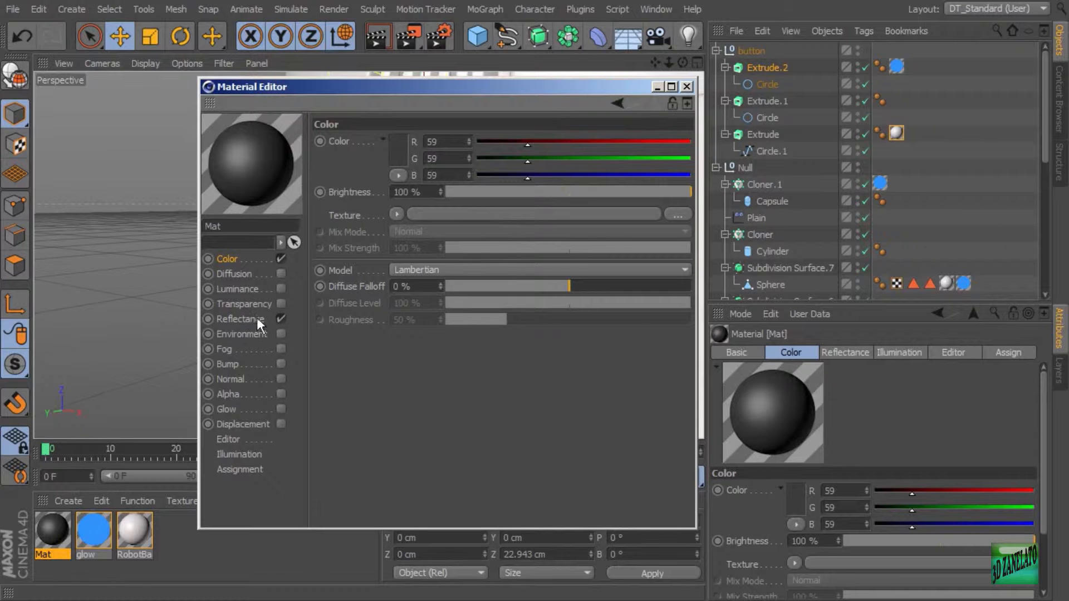
click(685, 86)
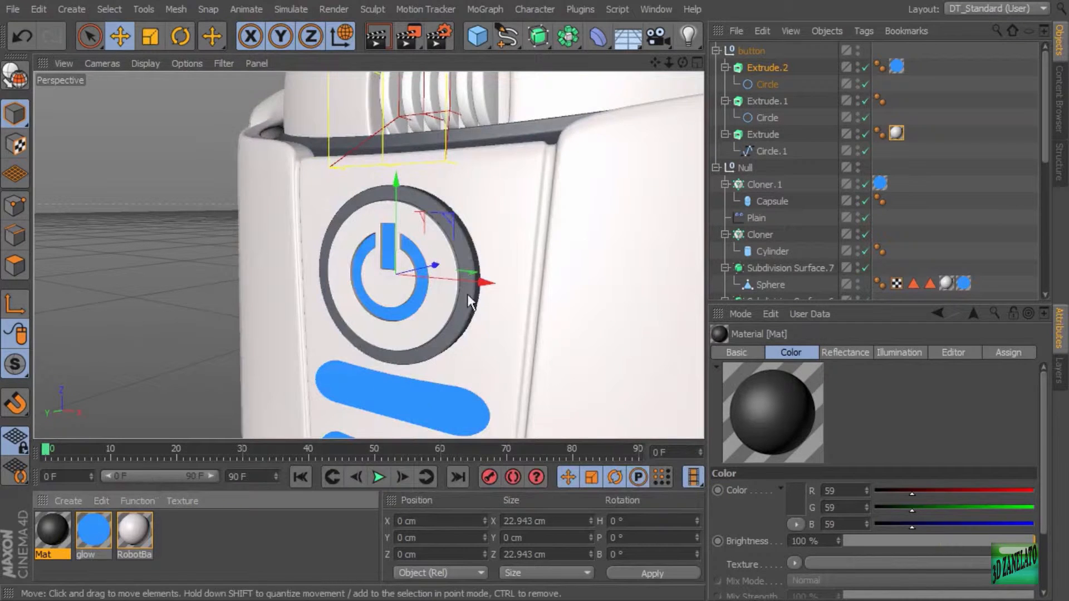
Step: Apply the dark gray material to the chest button's outer ring, Extrude.1, and to the ribbed upper-arm sleeve
scroll(466, 294, down, 4)
alt+drag(466, 294, 439, 289)
scroll(439, 289, down, 3)
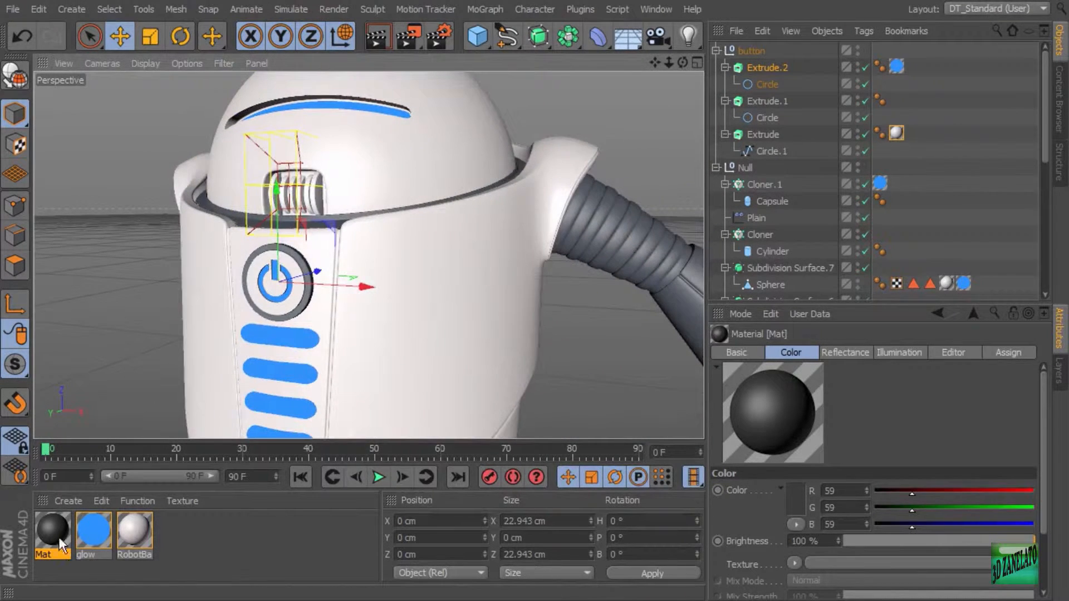
drag(58, 535, 307, 299)
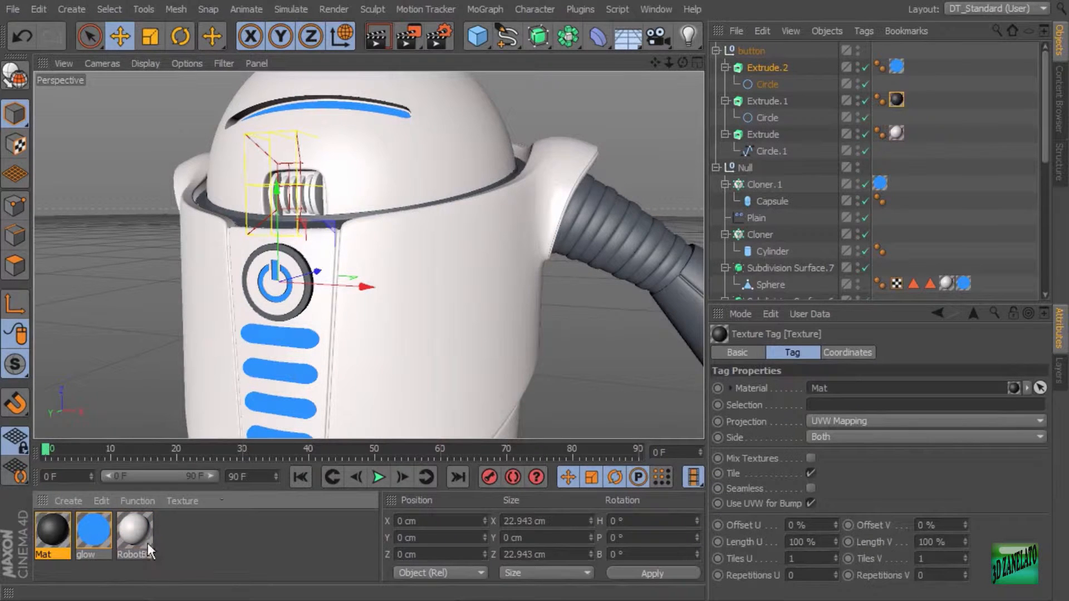
alt+drag(605, 259, 545, 334)
click(47, 534)
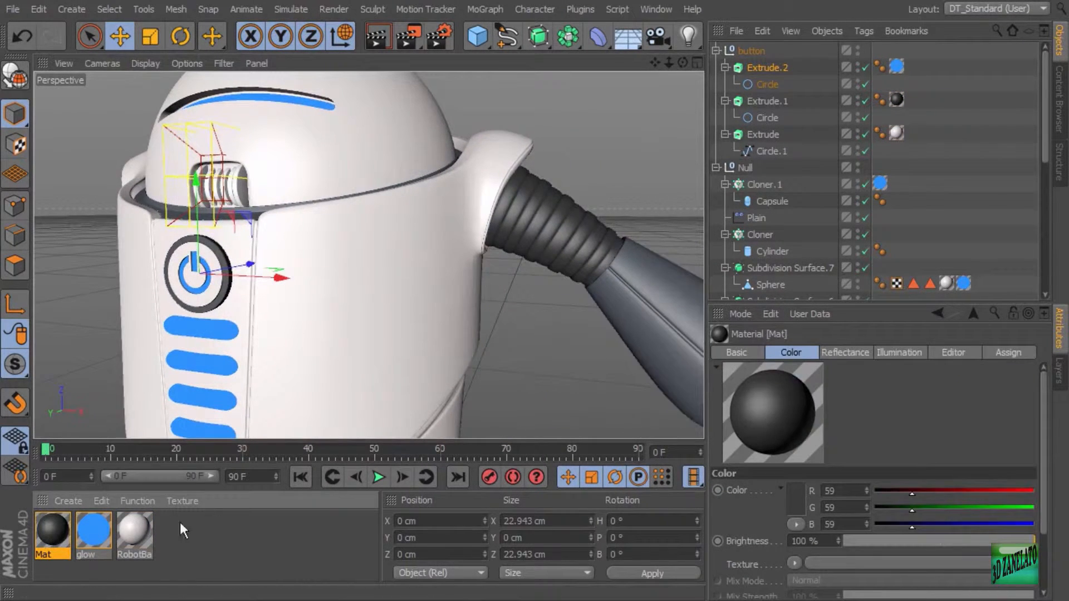
Step: Set the dark material's Default Specular reflectance layer to a width of 39% and a falloff of -11%
double_click(50, 537)
drag(365, 53, 899, 81)
click(619, 313)
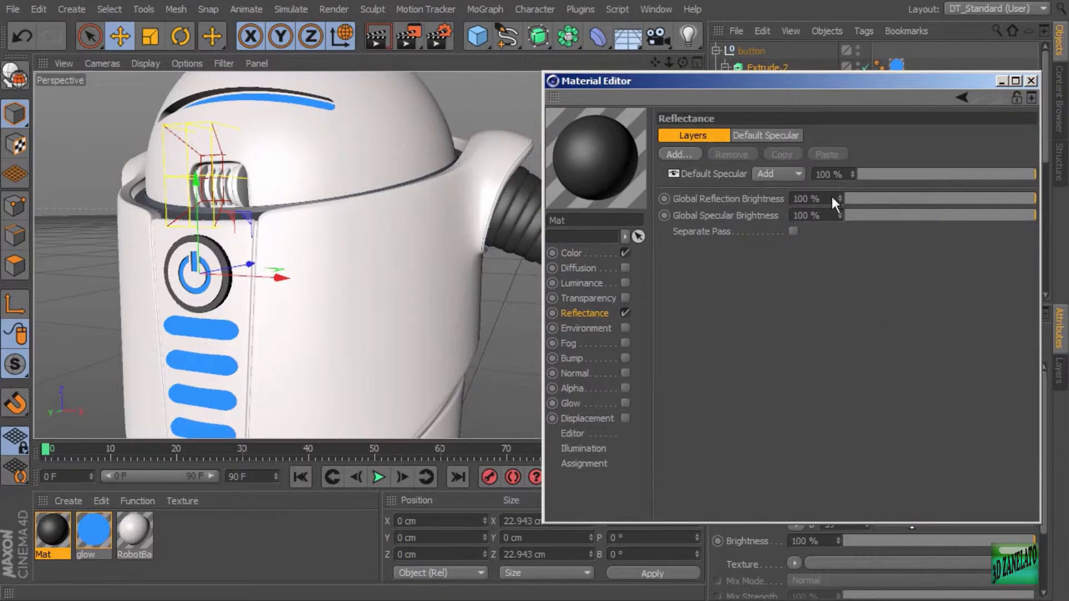
click(710, 174)
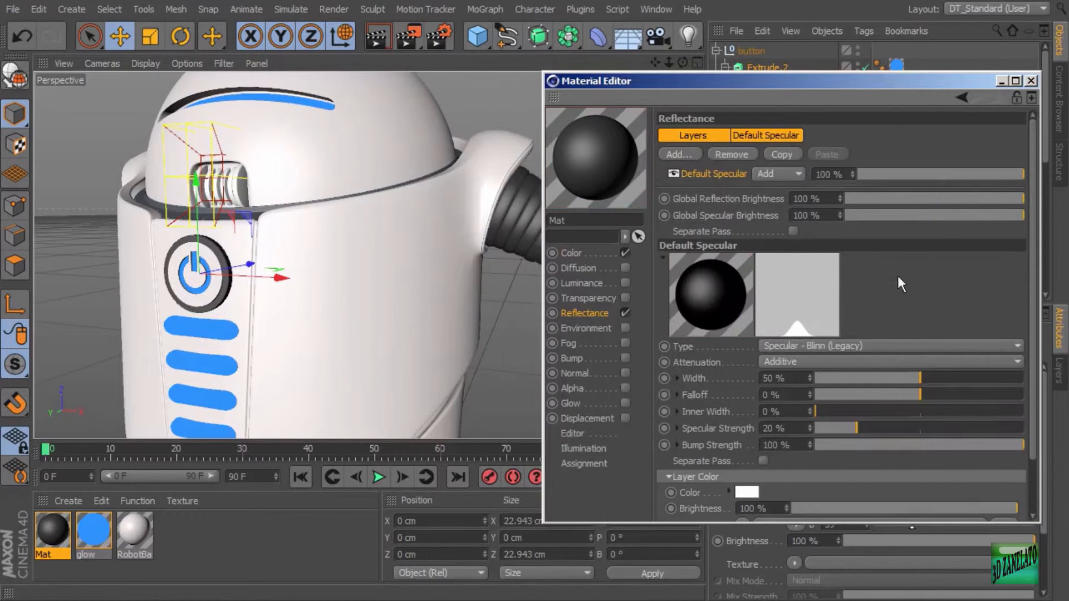
mouse_move(915, 378)
mouse_down()
mouse_move(898, 379)
mouse_move(909, 397)
mouse_up()
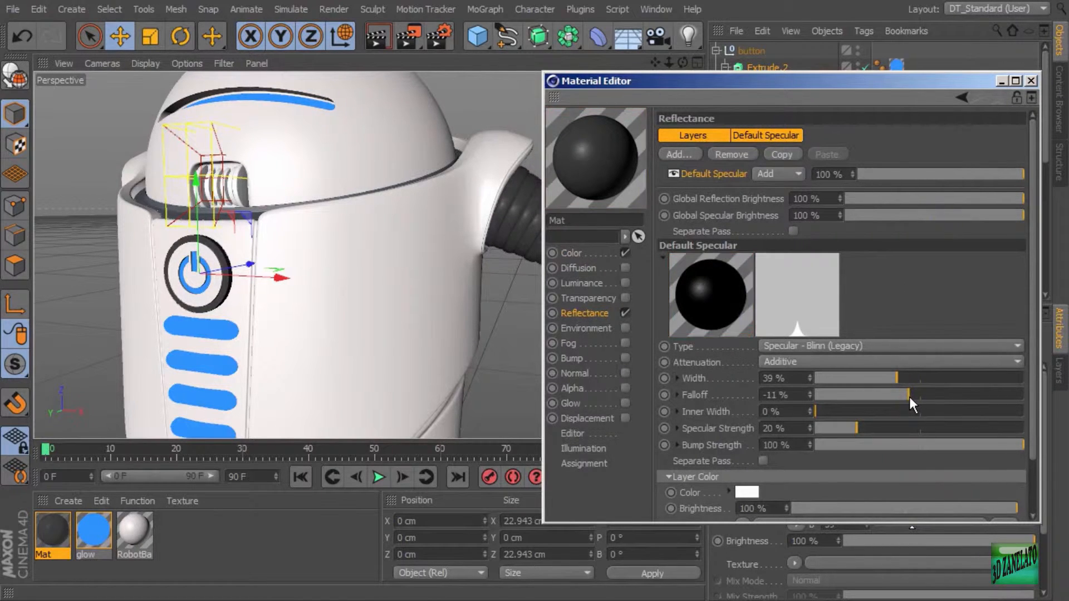
Step: Darken the material's color to RGB 33, 33, 33 and close the material editor
click(574, 254)
click(744, 142)
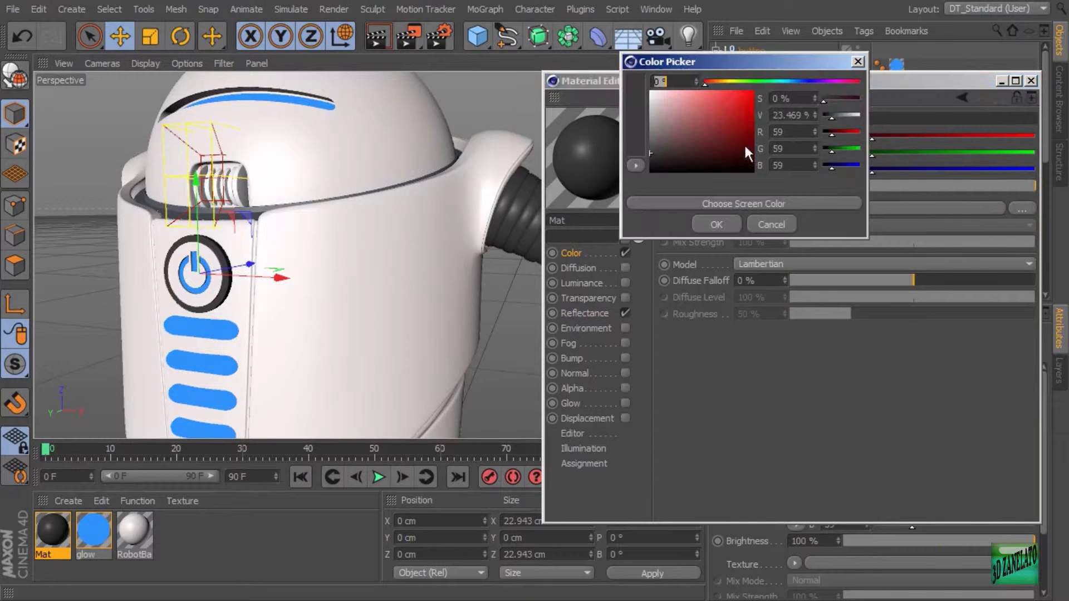
click(711, 222)
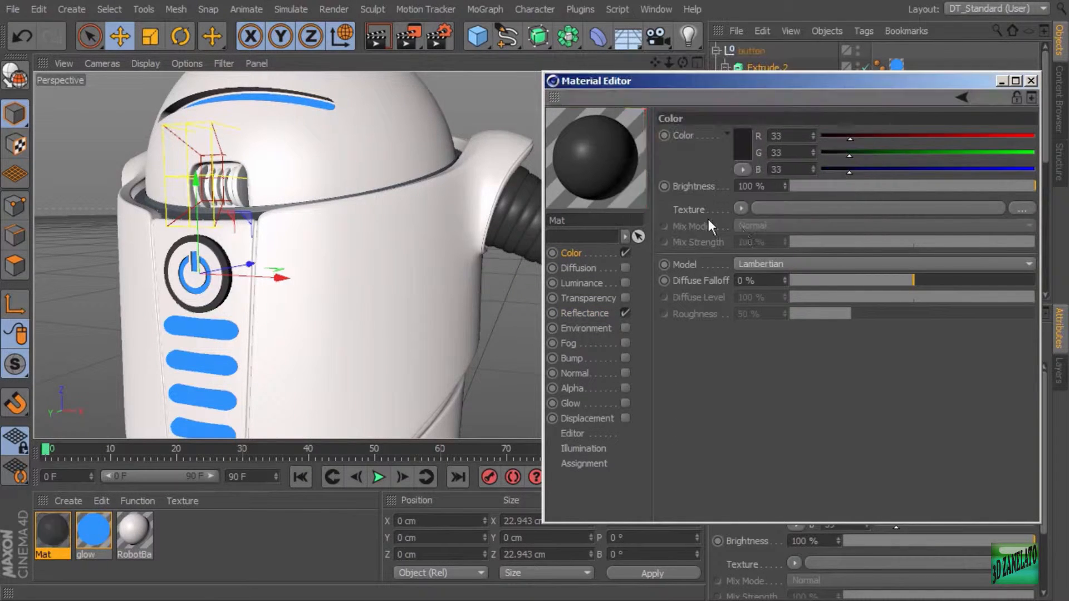
click(1030, 80)
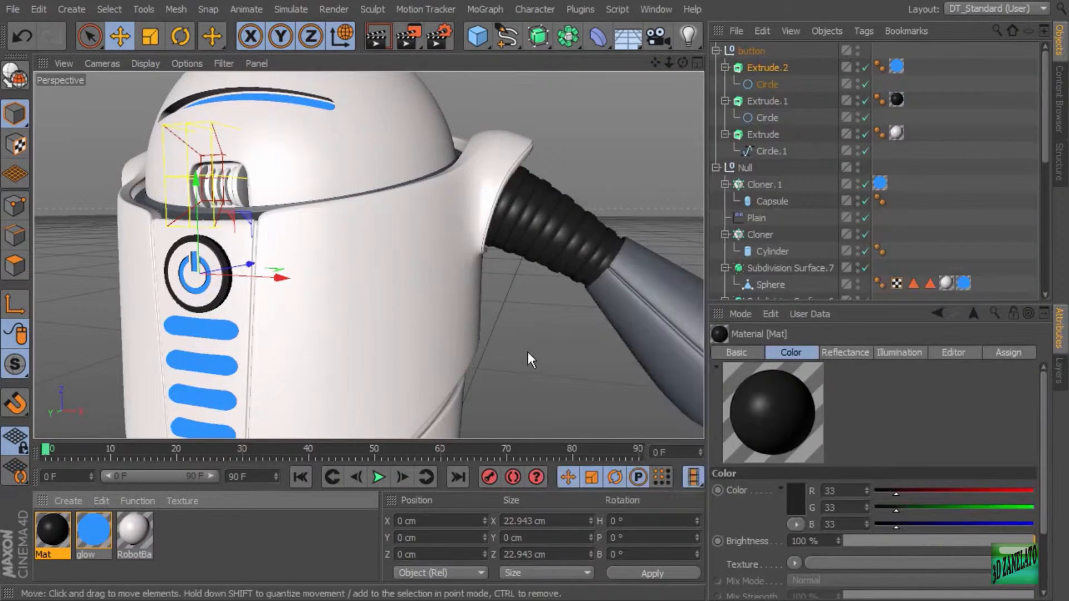
Step: Clear the selection and apply the dark material to the Tube ring around the base of the robot's head
click(530, 352)
scroll(562, 332, down, 3)
mouse_move(549, 331)
alt+mouse_down()
mouse_move(482, 248)
mouse_move(546, 328)
alt+mouse_up()
drag(78, 549, 239, 398)
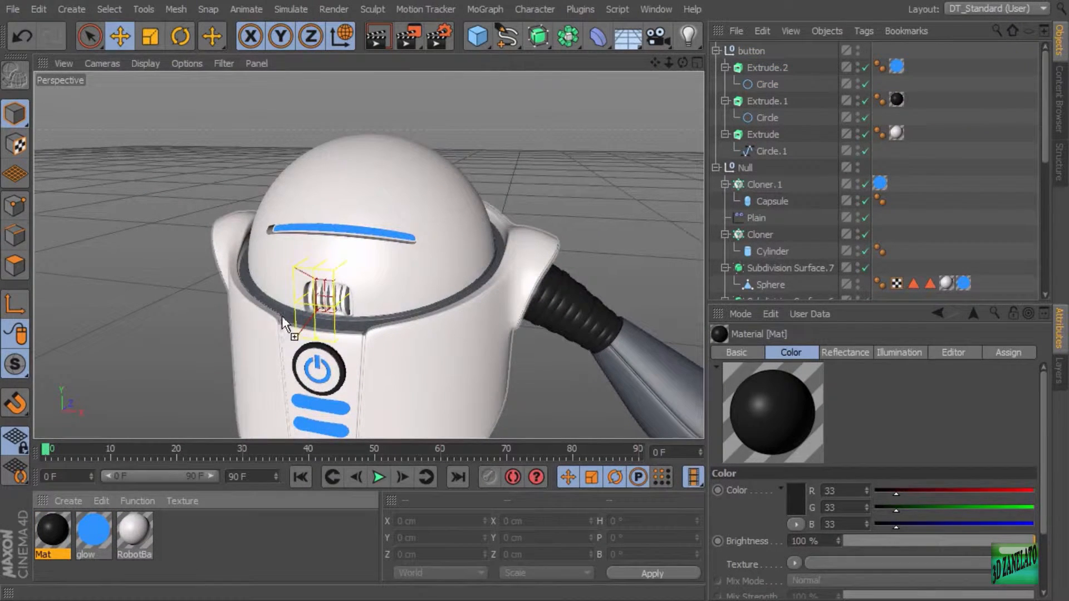
drag(282, 315, 289, 313)
Step: Apply the RobotBase material and, after it, the dark material to the forearm's Loft object under Subdivision Surface.3
alt+drag(506, 352, 506, 312)
scroll(433, 299, up, 6)
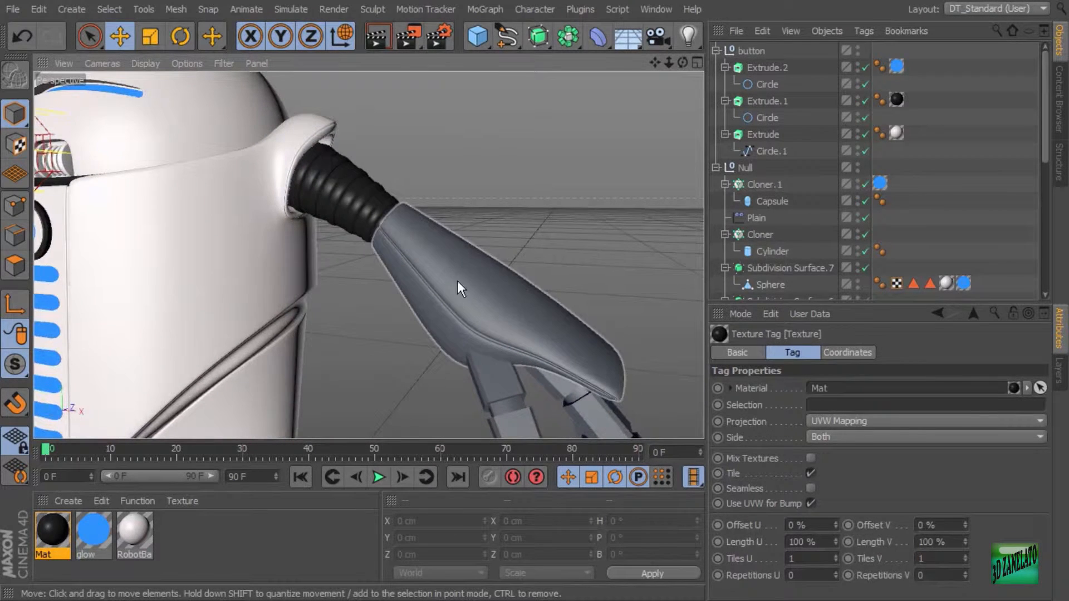
click(478, 277)
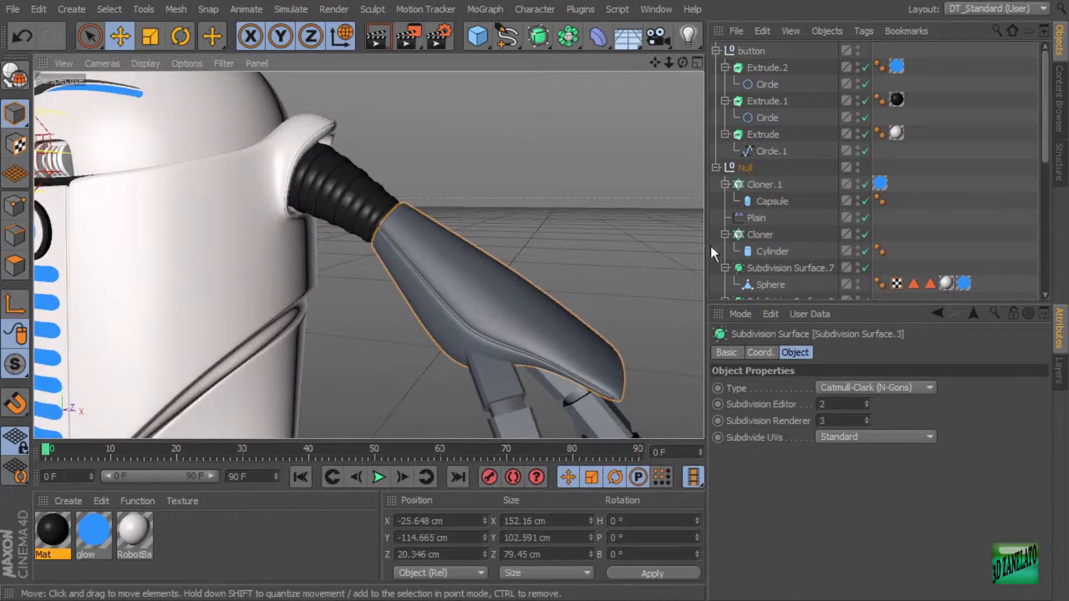
scroll(826, 195, down, 10)
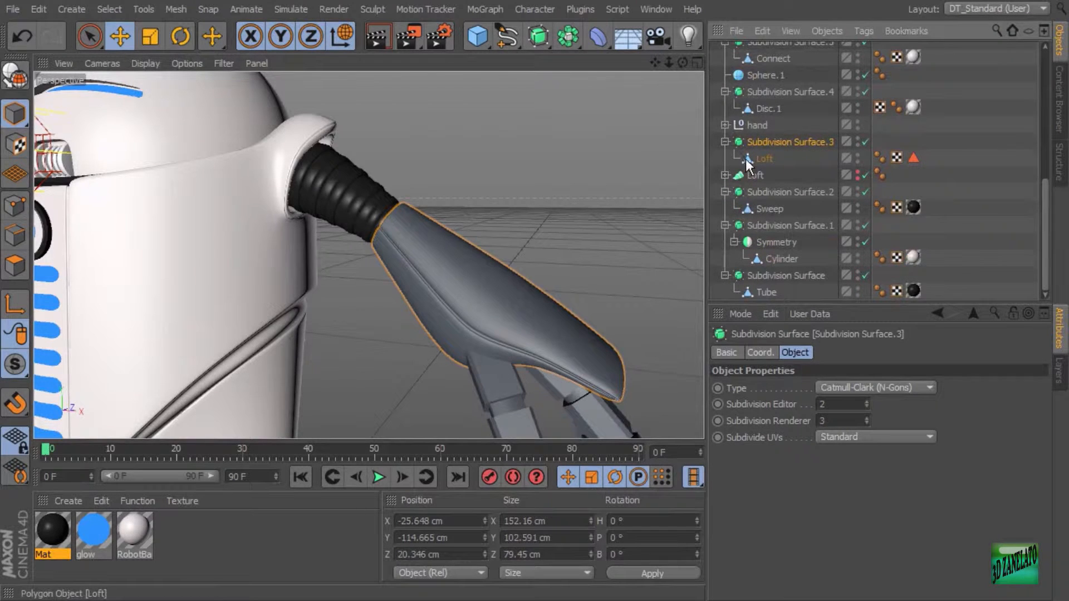
click(913, 158)
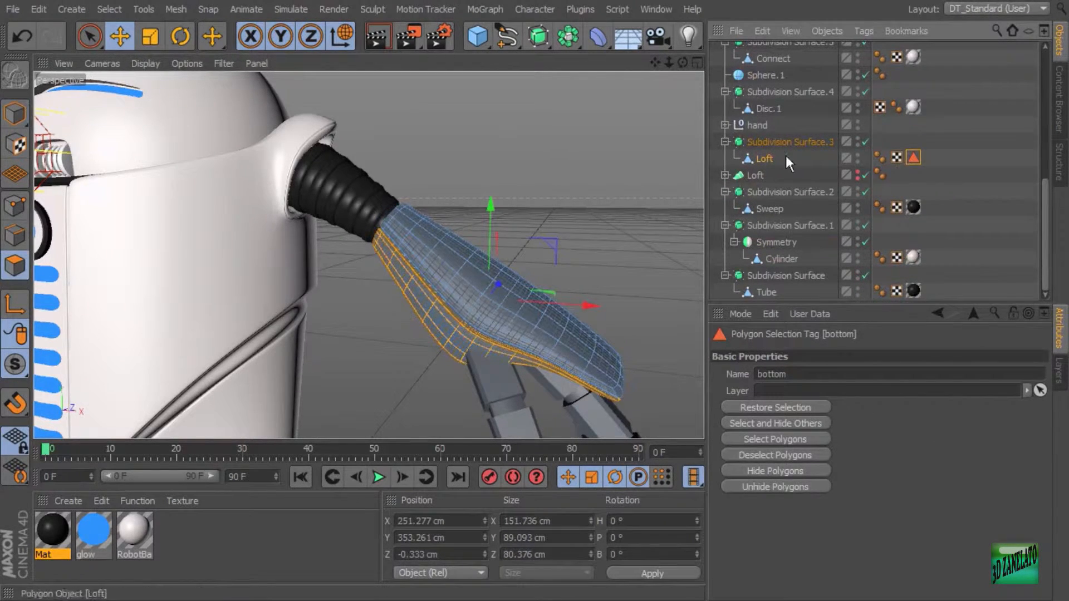
click(355, 338)
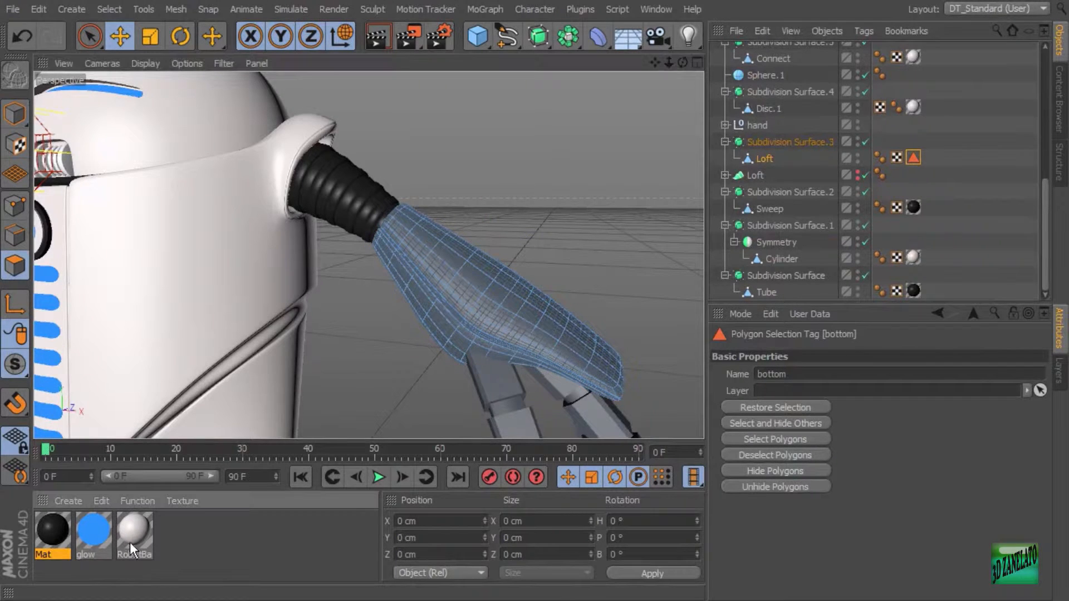
drag(766, 159, 767, 160)
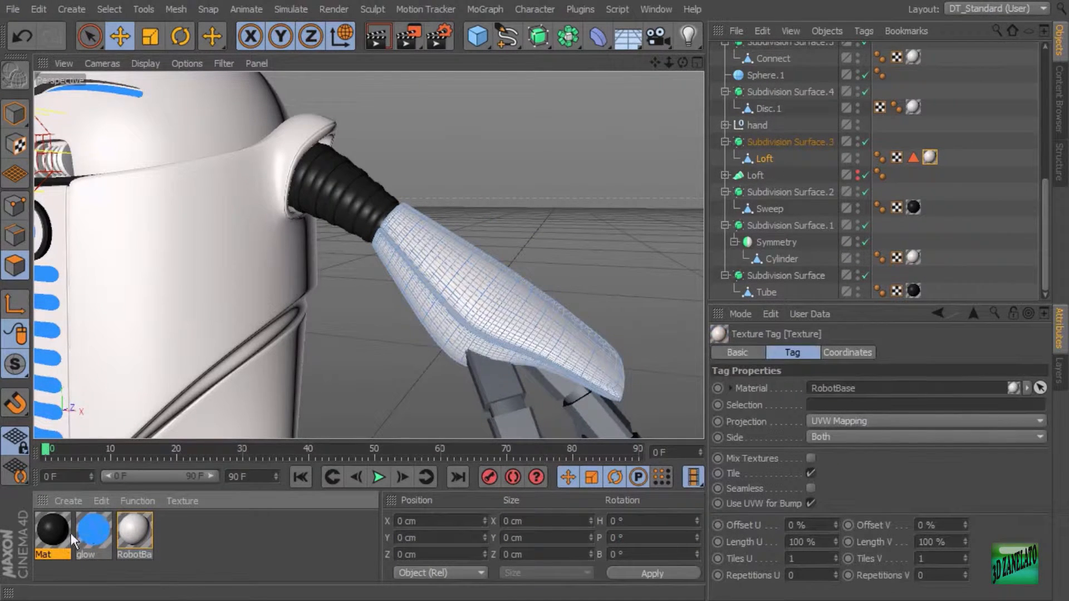
drag(57, 536, 761, 159)
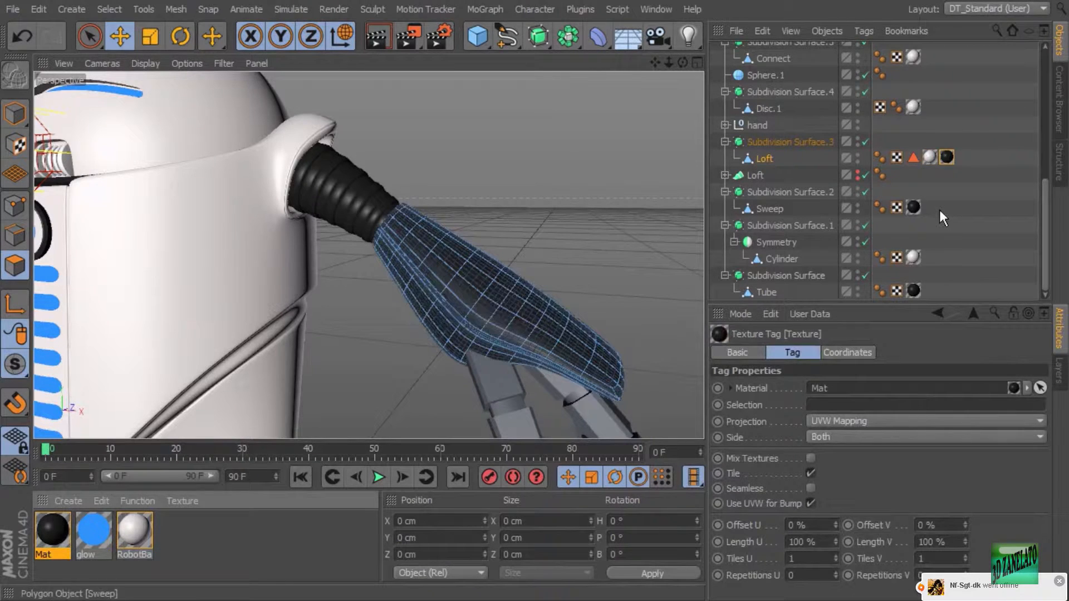
Step: Restrict the dark material on the forearm's Loft to the bottom selection, switch back to model mode and clear the object selection
click(913, 158)
click(947, 157)
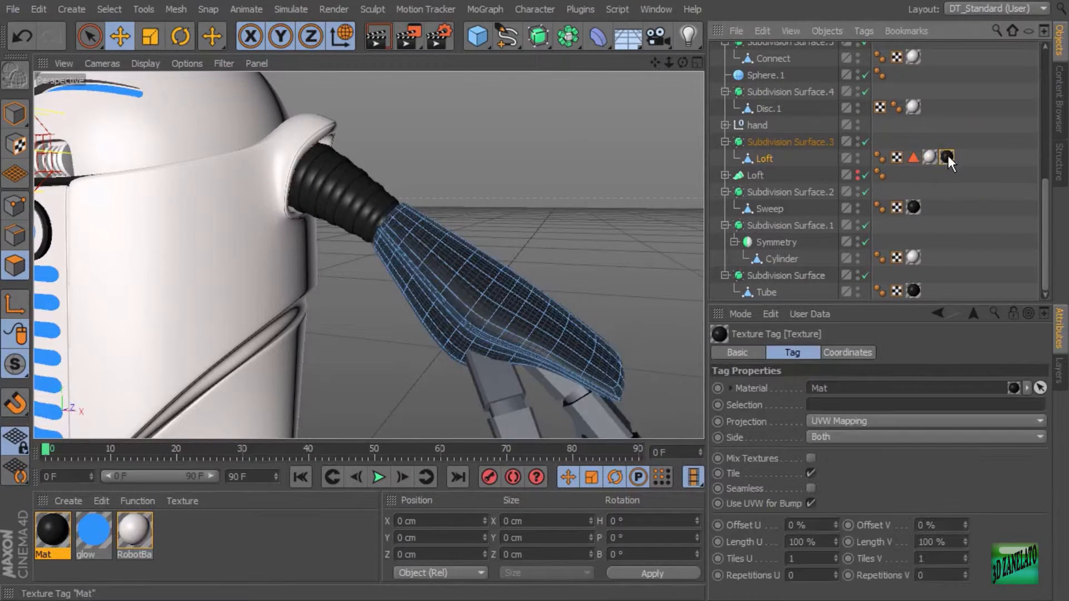
click(817, 405)
text(bottom)
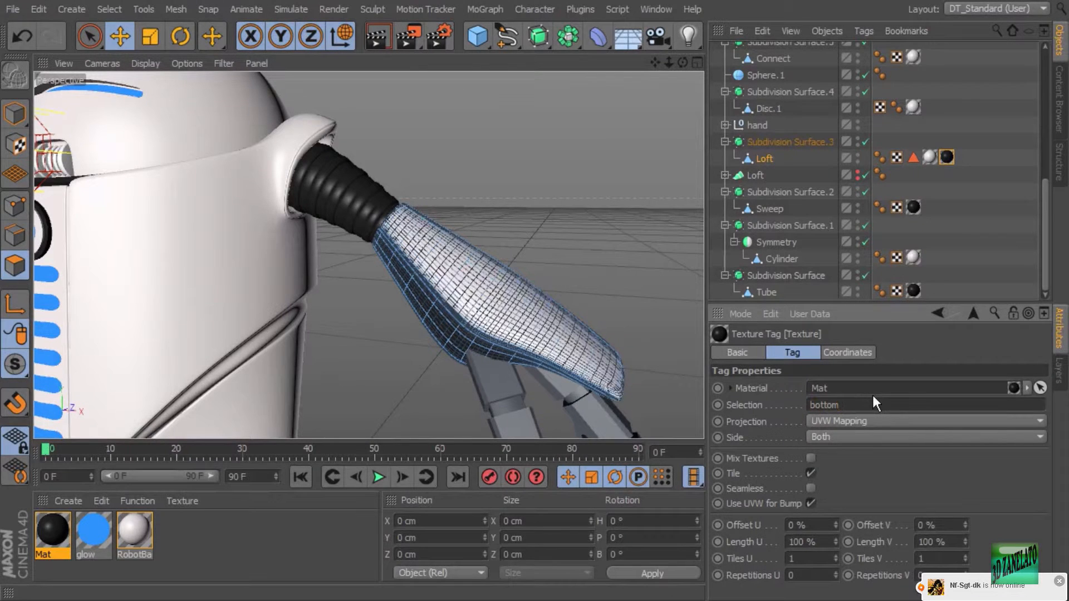
click(17, 117)
click(480, 173)
Step: Apply the dark material to the whole hand group and clear the selection
scroll(542, 222, down, 6)
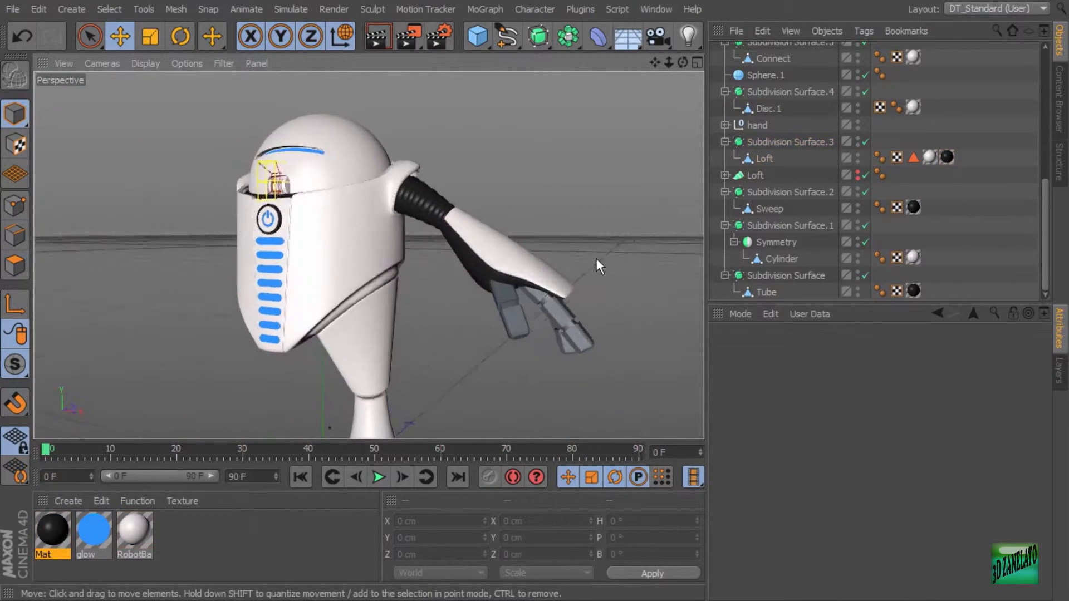
click(562, 310)
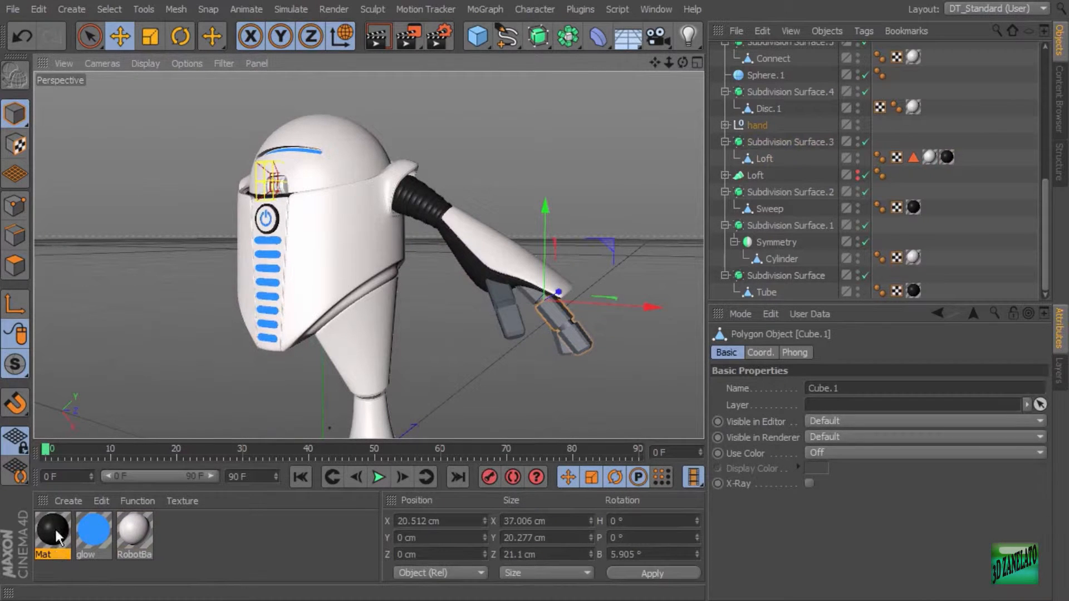
drag(55, 537, 695, 174)
drag(753, 125, 753, 126)
click(603, 186)
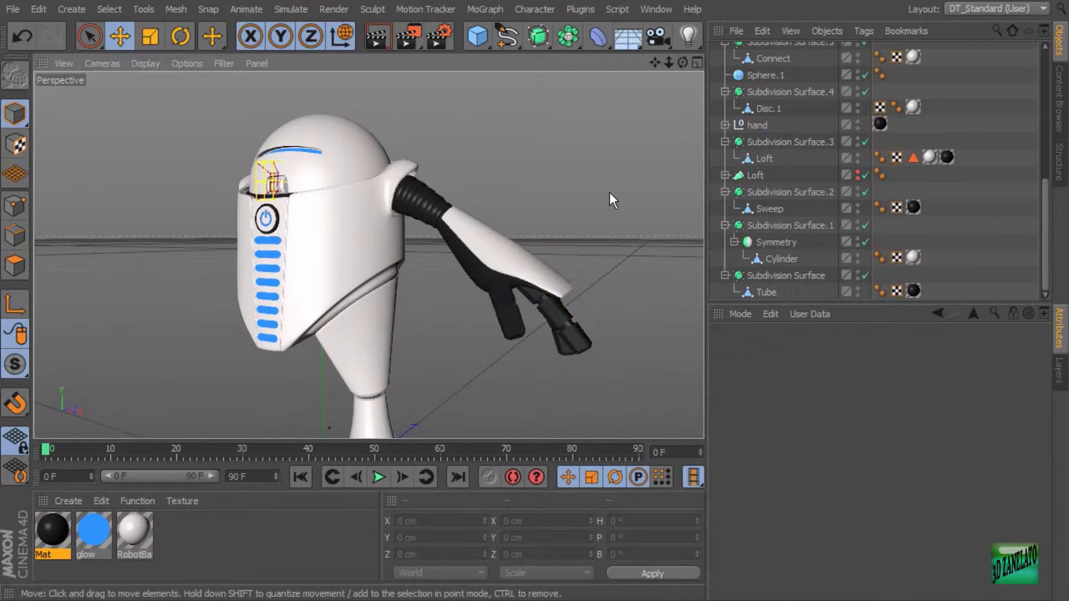
Step: Inspect the robot's head, neck ring, chest button and arm for parts still lacking the right material
alt+drag(609, 192, 663, 213)
alt+middle_drag(591, 278, 615, 200)
alt+drag(616, 199, 505, 218)
alt+middle_drag(506, 219, 559, 332)
alt+right_drag(493, 282, 509, 249)
alt+middle_drag(509, 250, 562, 295)
scroll(556, 295, up, 4)
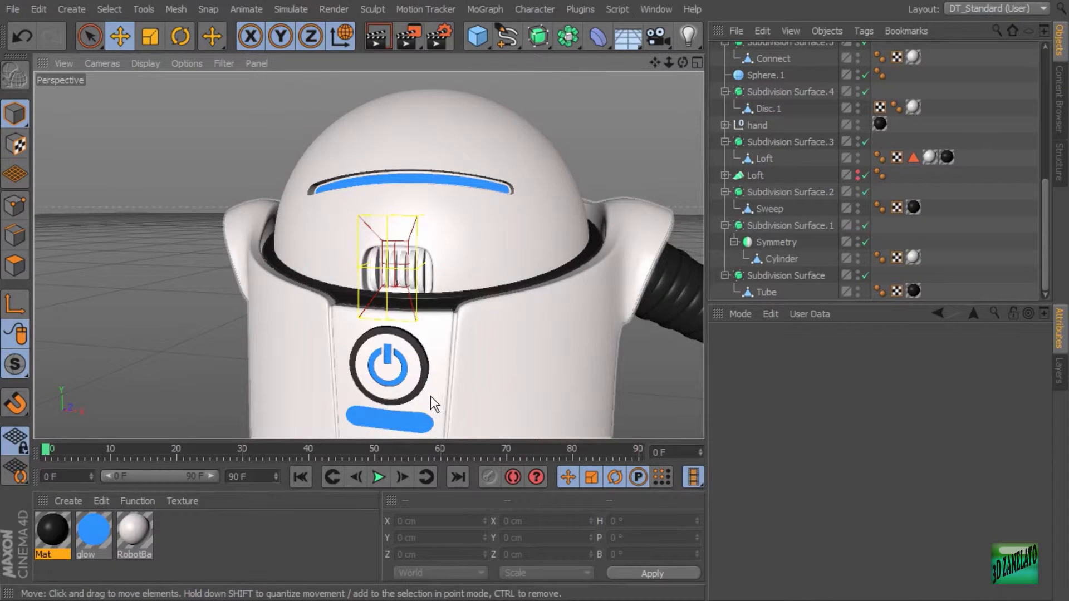
alt+middle_drag(434, 403, 444, 341)
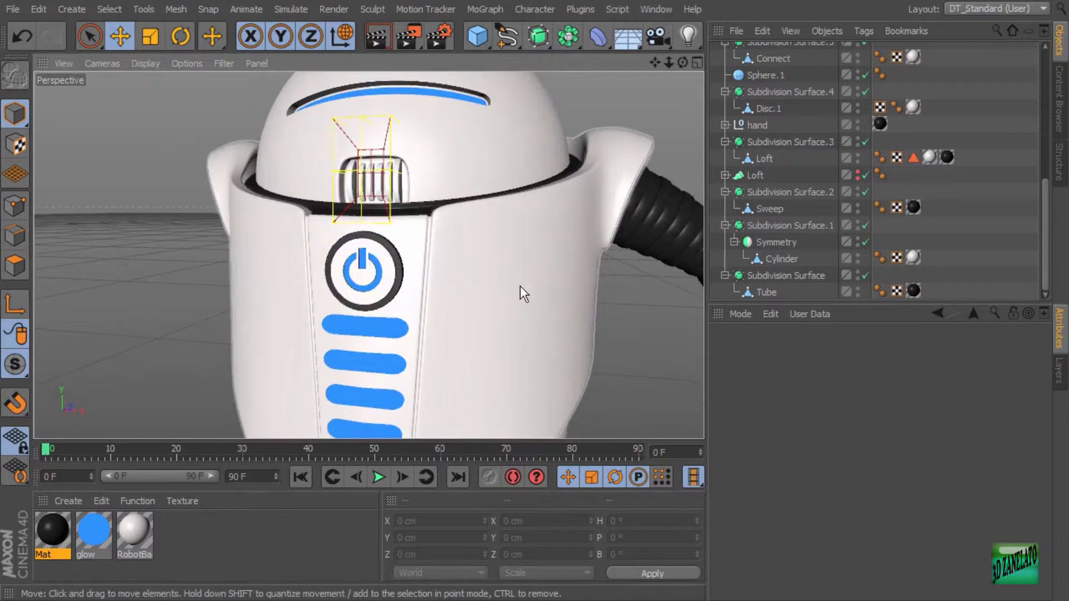
scroll(520, 285, down, 4)
alt+middle_drag(507, 323, 462, 293)
alt+drag(462, 292, 453, 308)
scroll(453, 307, down, 3)
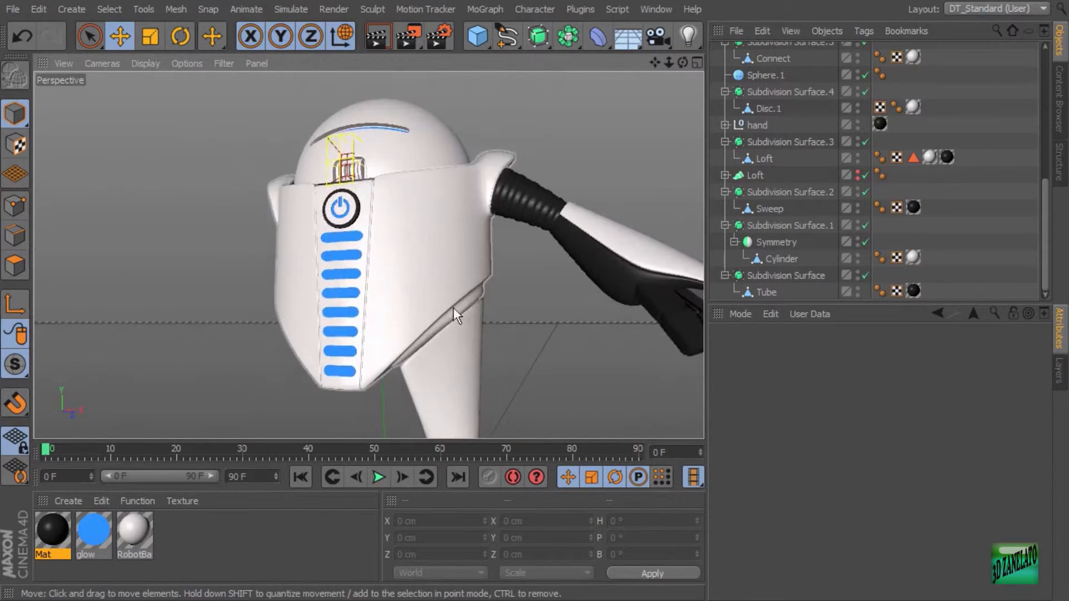
Step: Apply the dark material to the Sphere.1 joint between the robot's lower torso and its leg
alt+middle_drag(454, 307, 467, 148)
alt+middle_drag(515, 332, 516, 263)
alt+drag(517, 263, 459, 256)
click(430, 322)
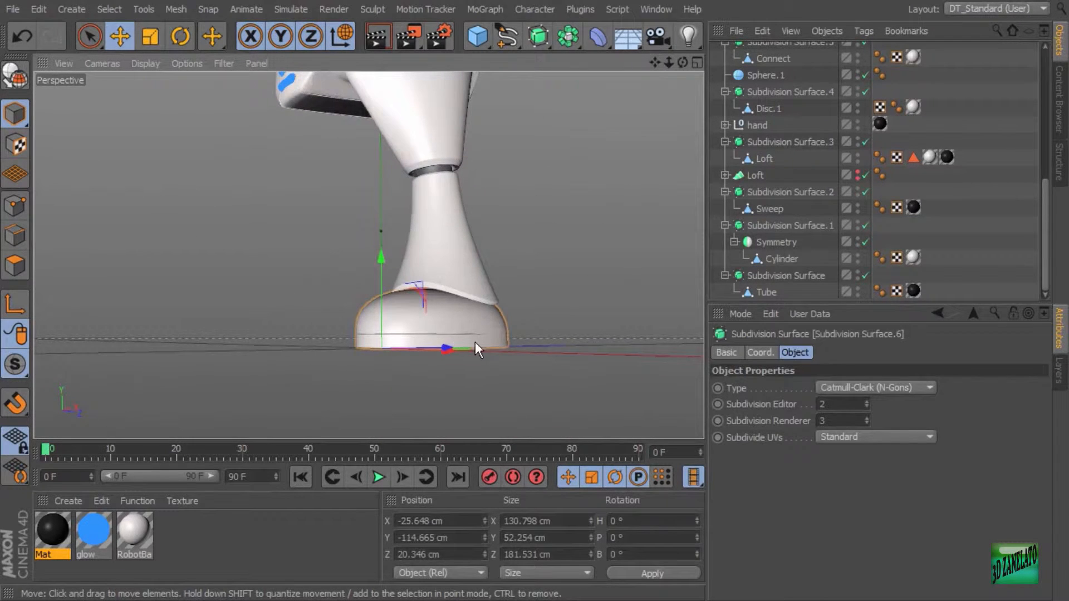
mouse_move(475, 342)
alt+mouse_down()
mouse_move(496, 317)
mouse_move(460, 336)
alt+mouse_up()
scroll(450, 335, up, 4)
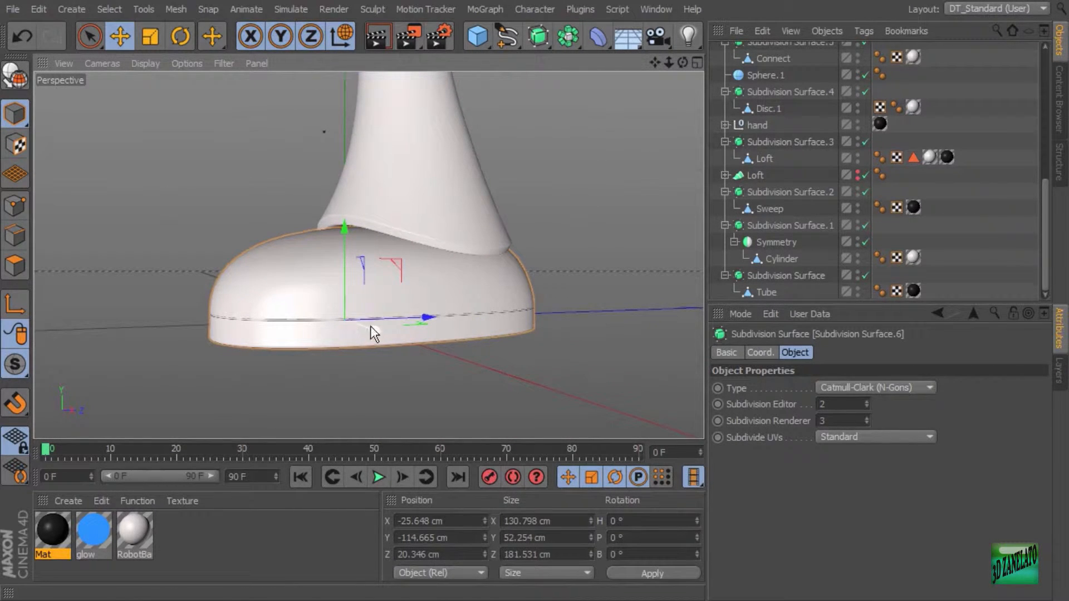
alt+middle_drag(400, 303, 468, 403)
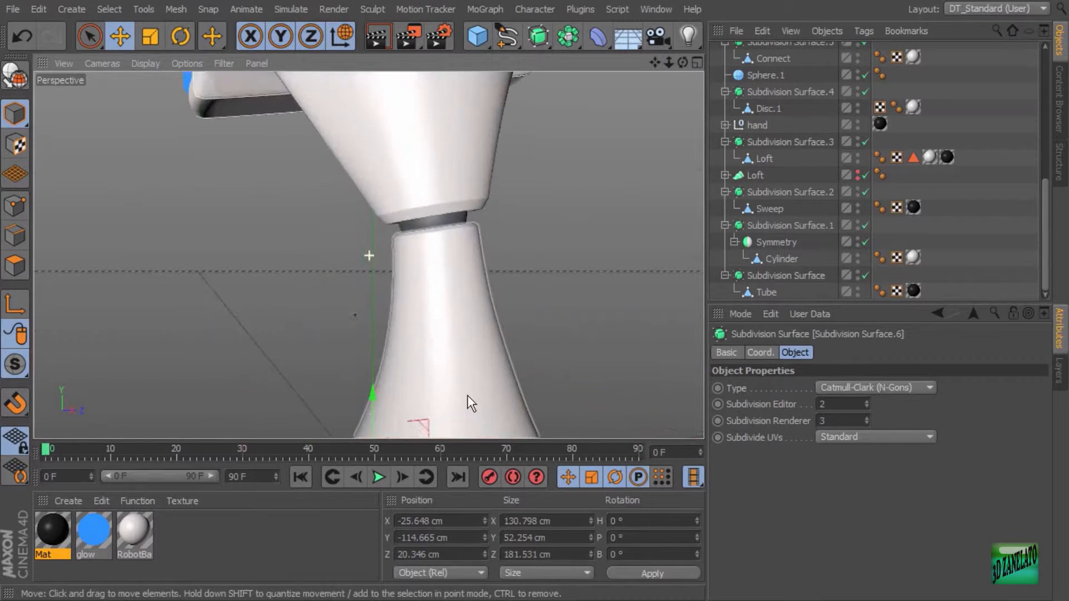
alt+middle_drag(472, 322, 477, 411)
alt+middle_drag(475, 281, 482, 200)
scroll(482, 201, up, 1)
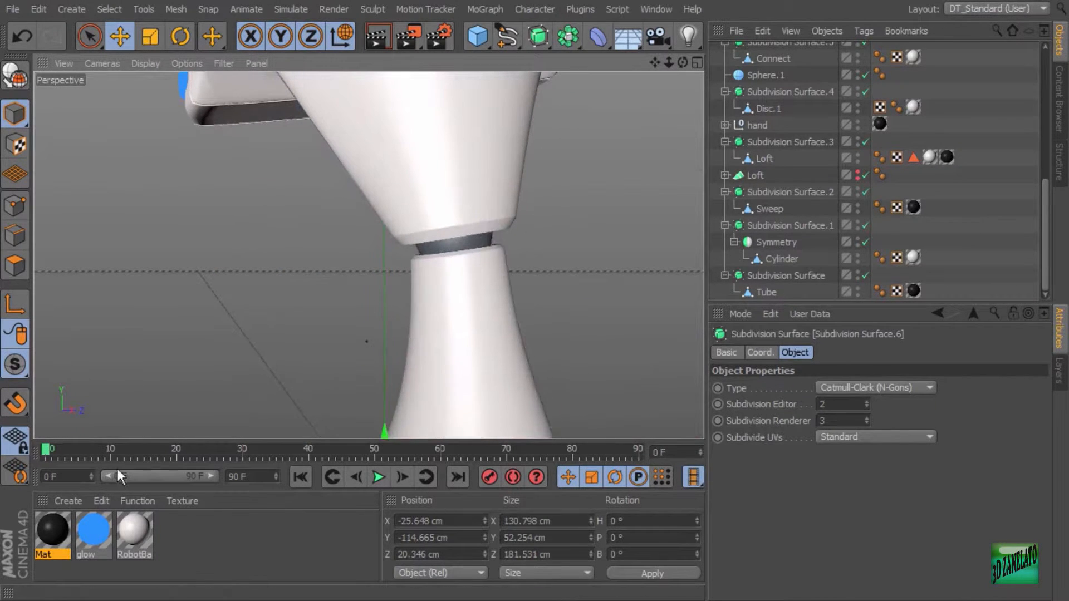
drag(61, 526, 475, 249)
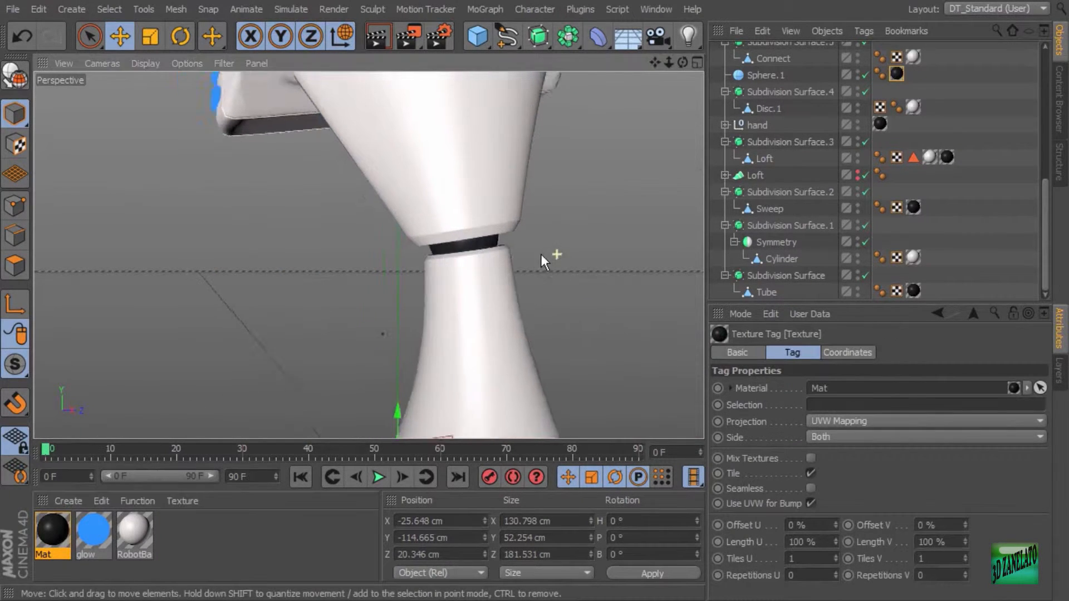
Step: Turn off Subdivision Surface.7 on the robot's head and switch the viewport display to shading with mesh lines
alt+right_drag(540, 253, 498, 267)
alt+middle_drag(499, 279, 497, 383)
alt+drag(496, 382, 549, 396)
alt+middle_drag(490, 306, 462, 393)
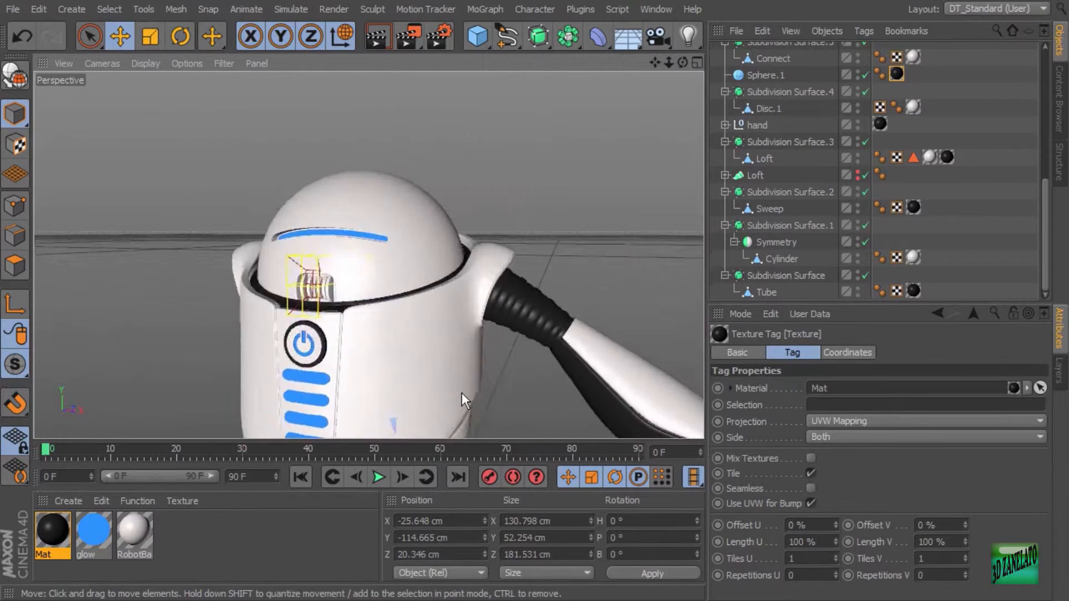
alt+drag(462, 392, 480, 331)
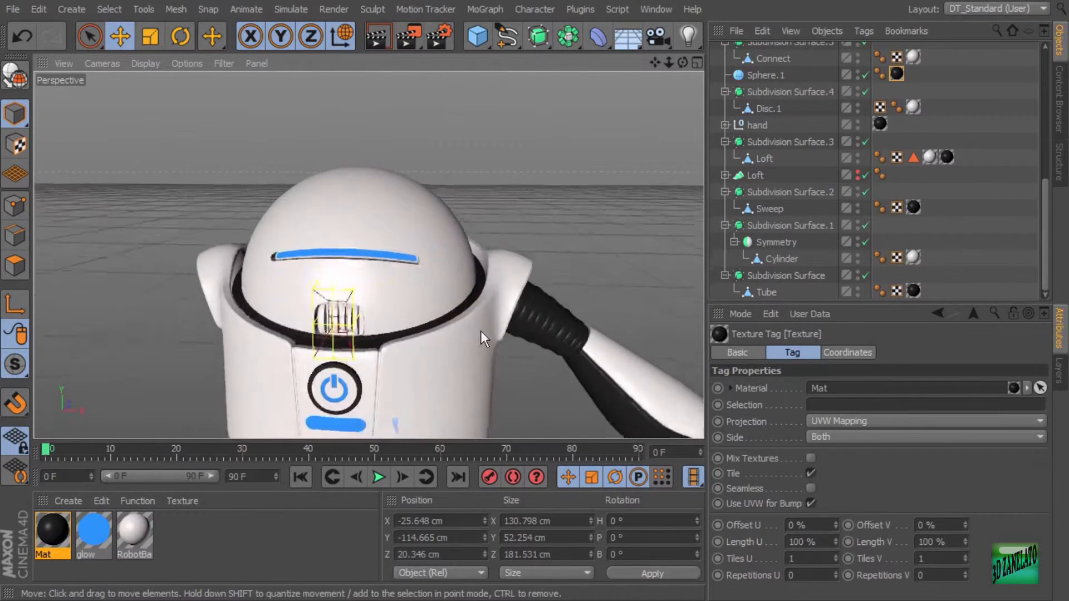
scroll(480, 331, up, 10)
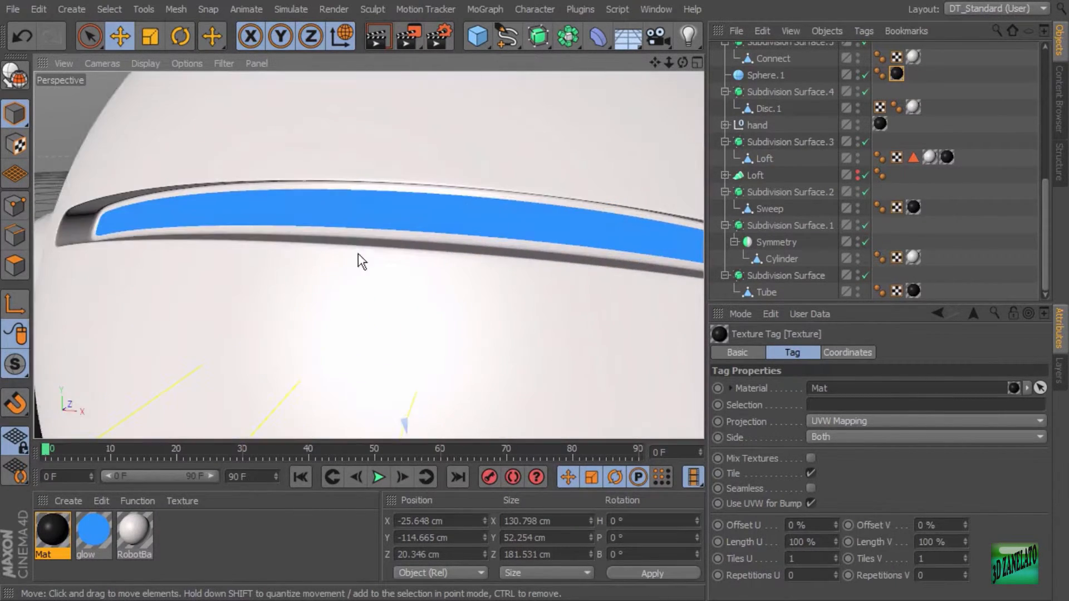
alt+drag(163, 214, 393, 213)
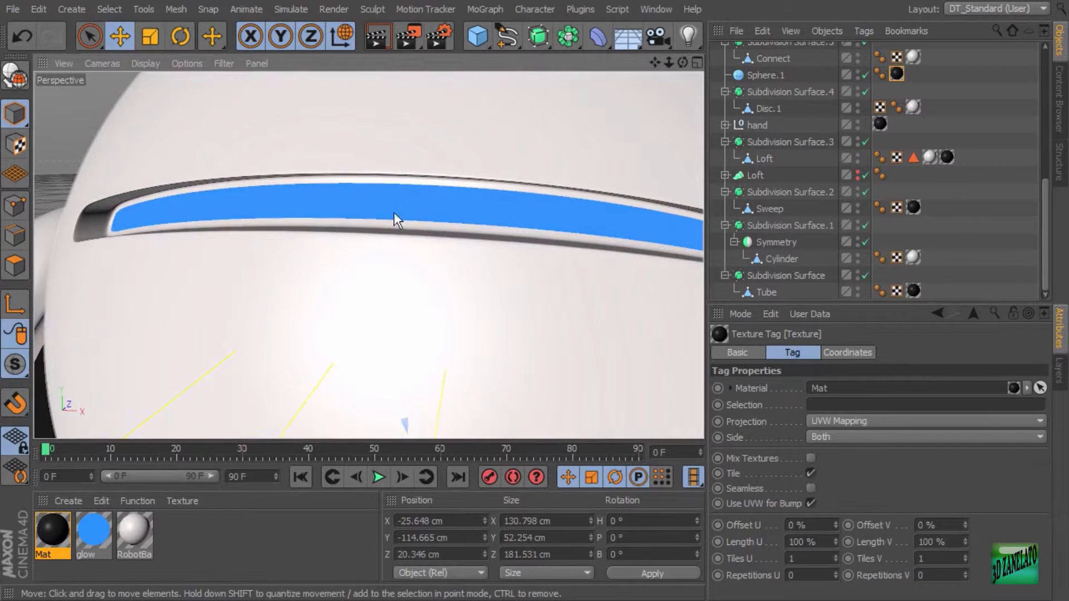
click(568, 171)
scroll(921, 175, up, 10)
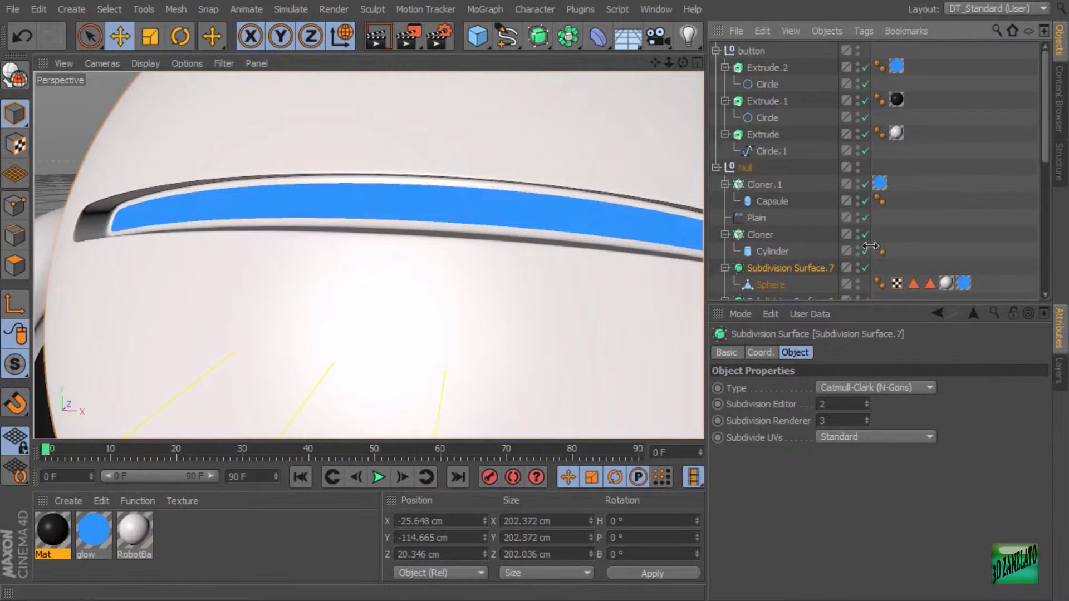
click(865, 268)
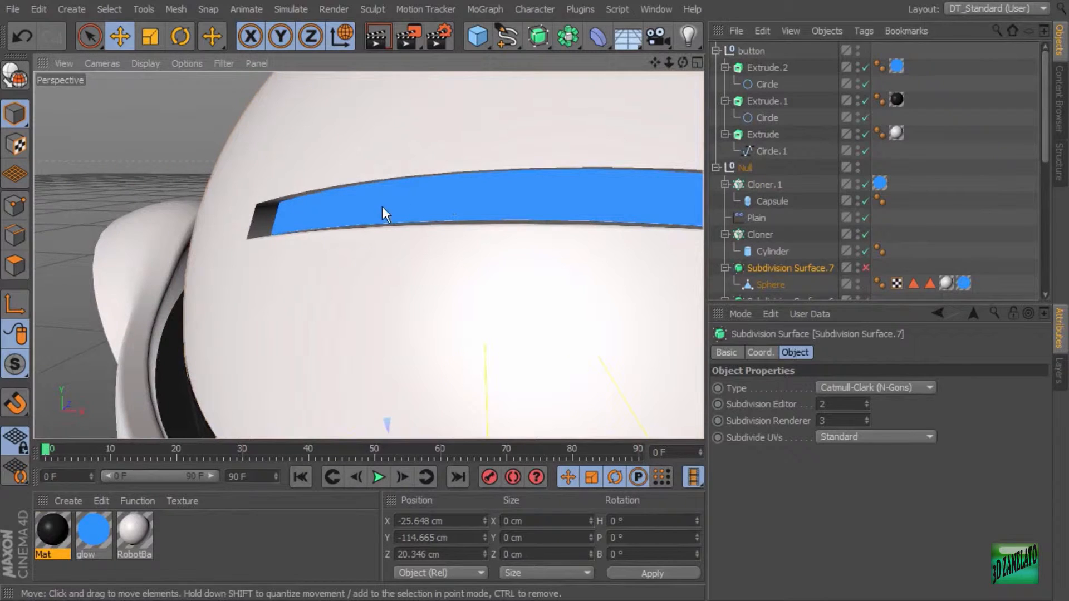
click(139, 65)
click(146, 99)
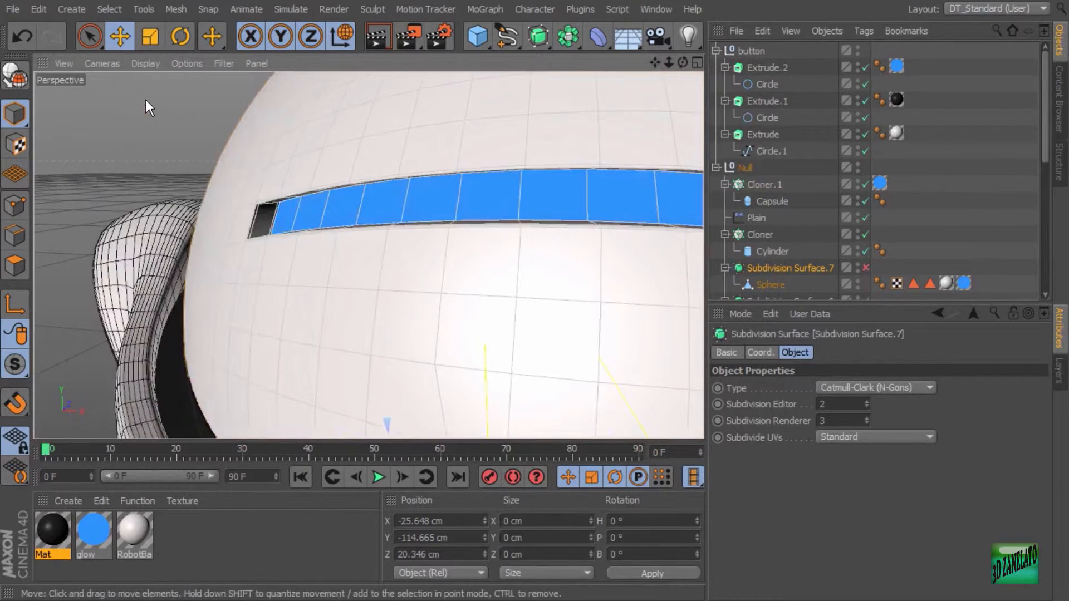
Step: Switch to polygon mode on the head's Sphere and select the eye polygons by restoring the stored eye selection
mouse_move(146, 99)
alt+mouse_down()
mouse_move(348, 201)
mouse_move(363, 237)
mouse_move(329, 231)
alt+mouse_up()
scroll(356, 197, up, 5)
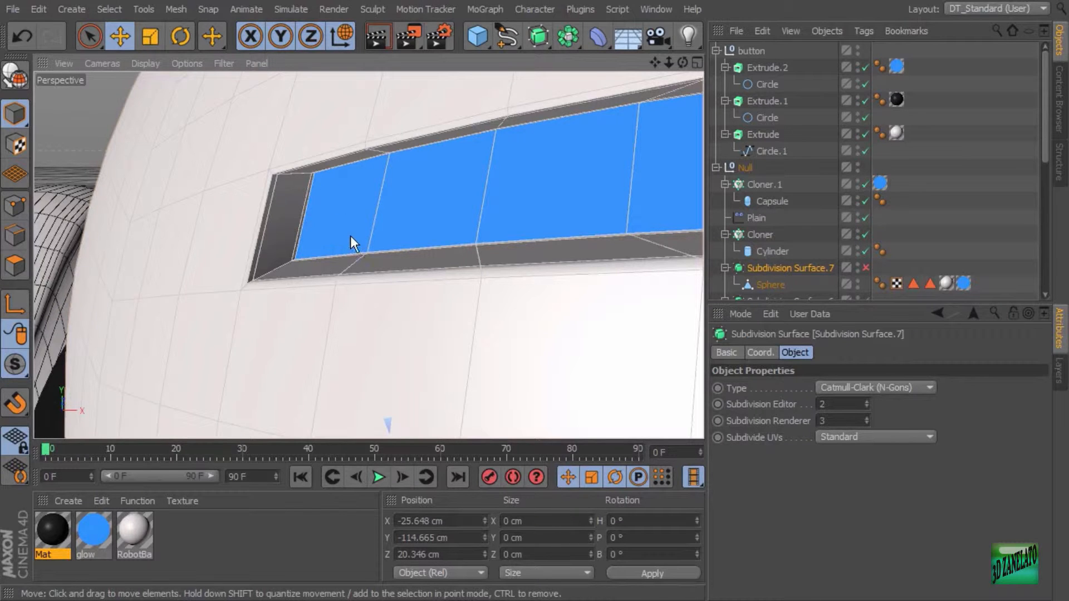
alt+drag(516, 219, 495, 218)
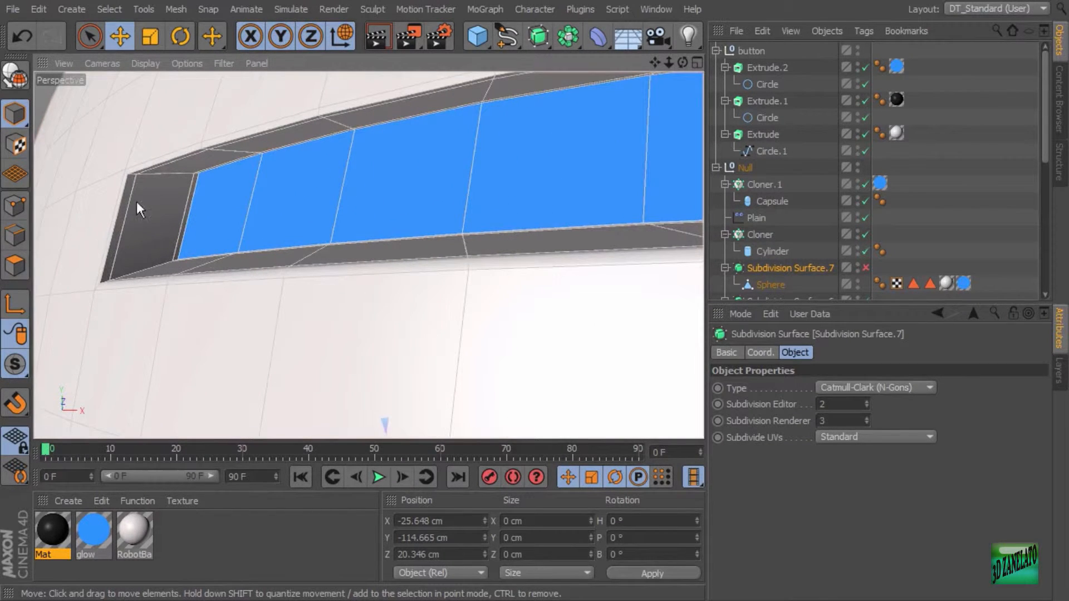
click(16, 267)
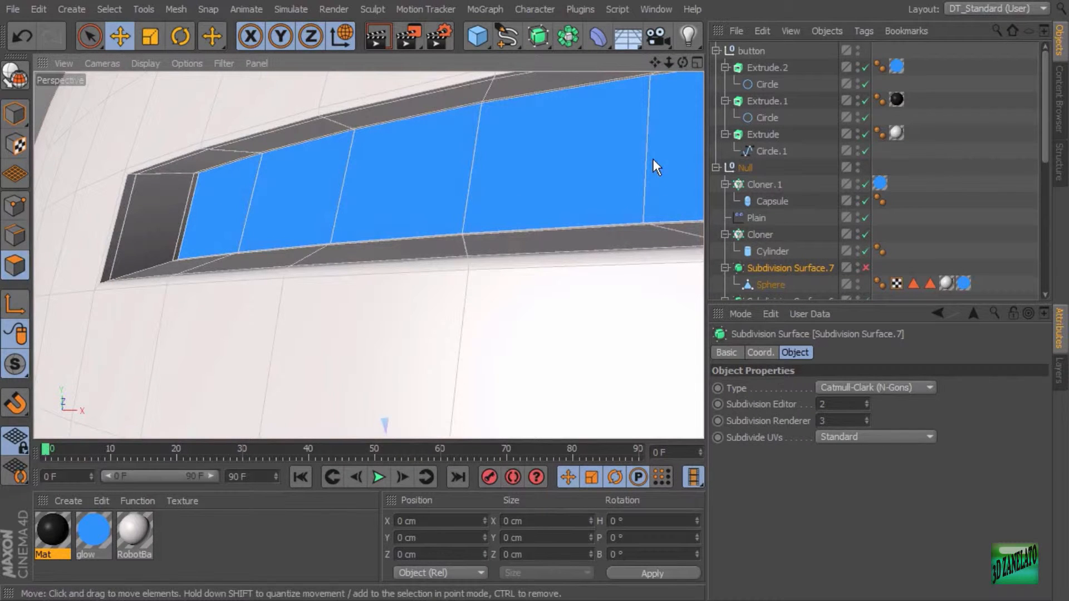
click(772, 285)
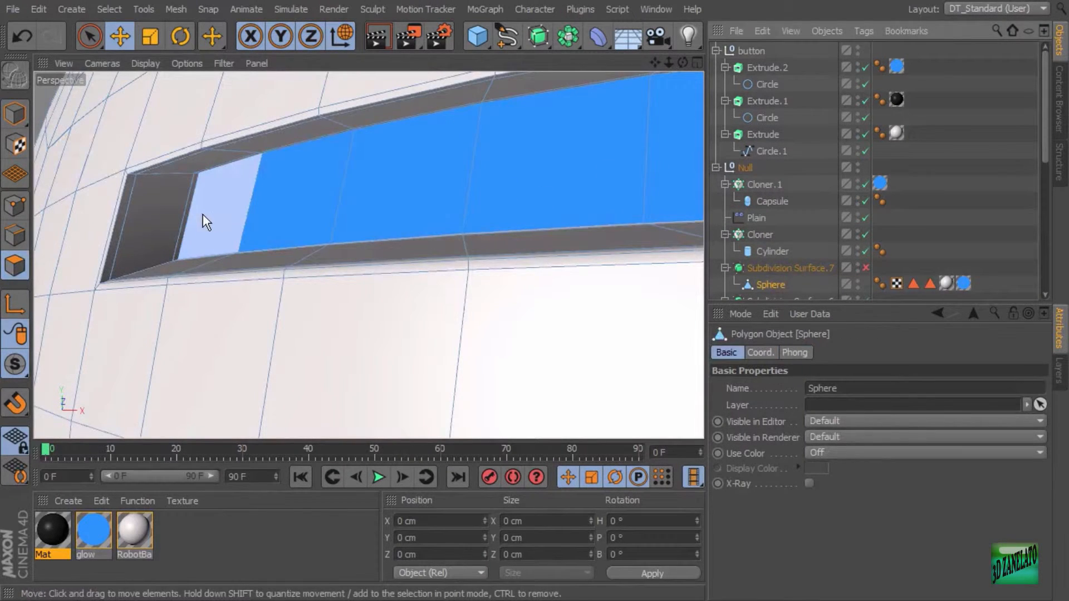
click(203, 214)
shift+click(318, 207)
shift+click(345, 179)
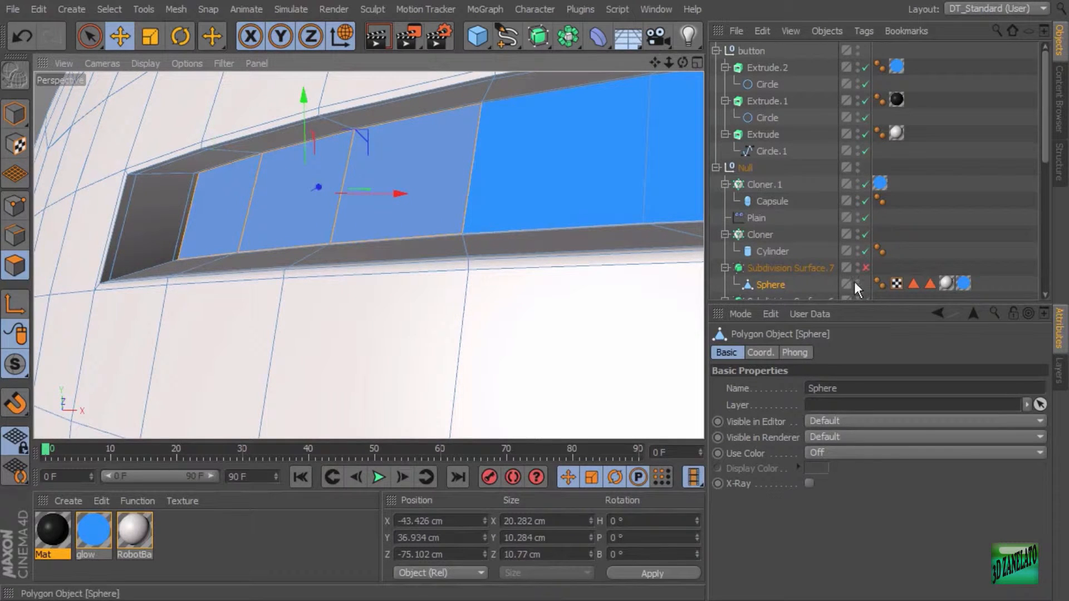
double_click(913, 284)
Step: Try an Extrude Inner on the head's Sphere with an offset of about 0.15 cm, and undo it
alt+middle_drag(600, 224, 489, 234)
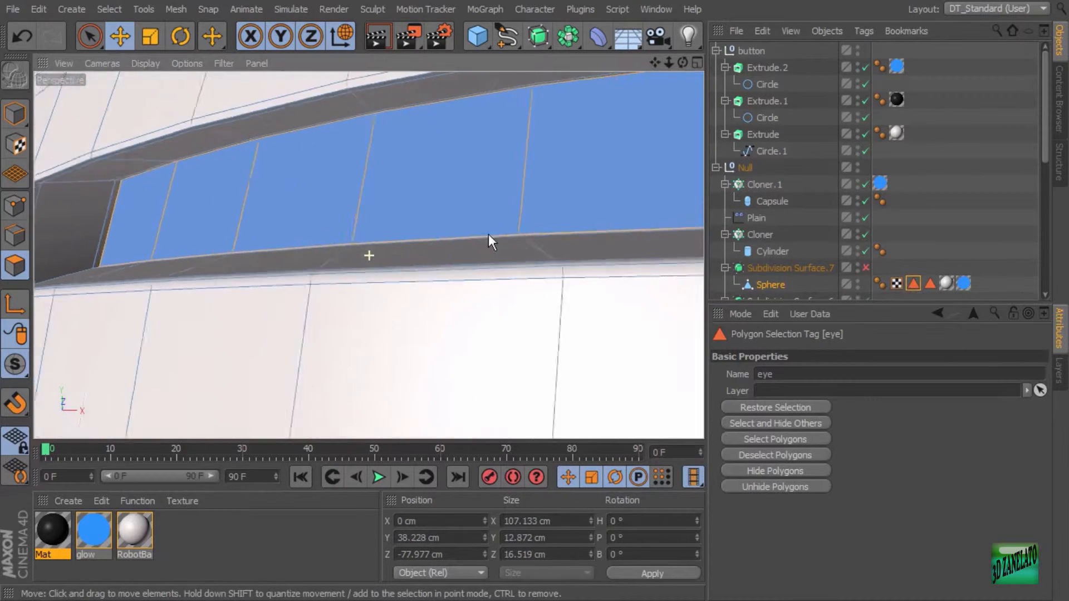
alt+right_drag(535, 238, 443, 237)
right_click(203, 132)
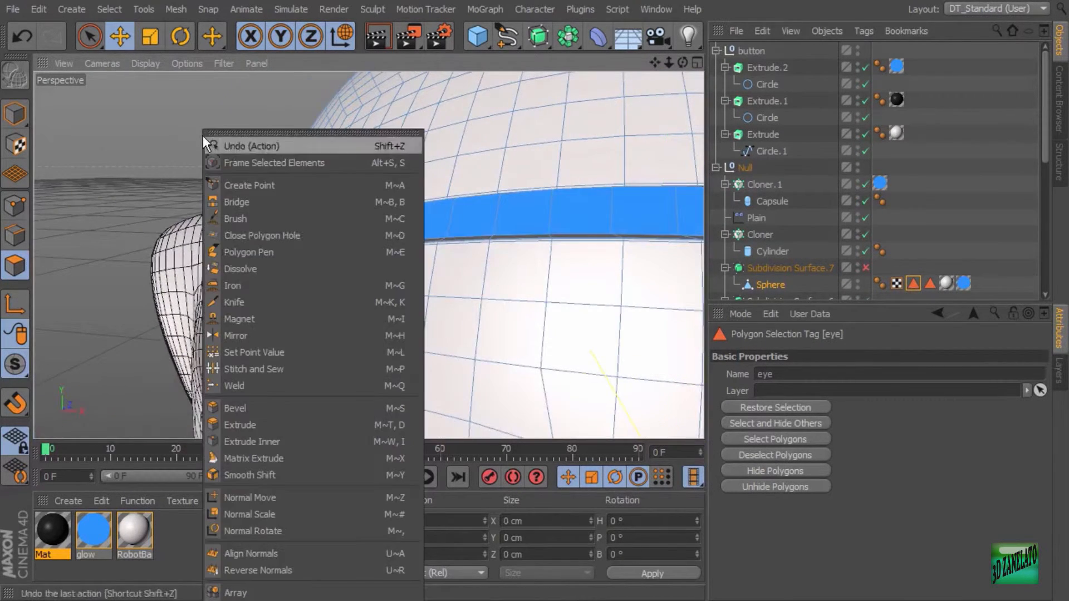
click(249, 440)
alt+right_drag(292, 258, 346, 268)
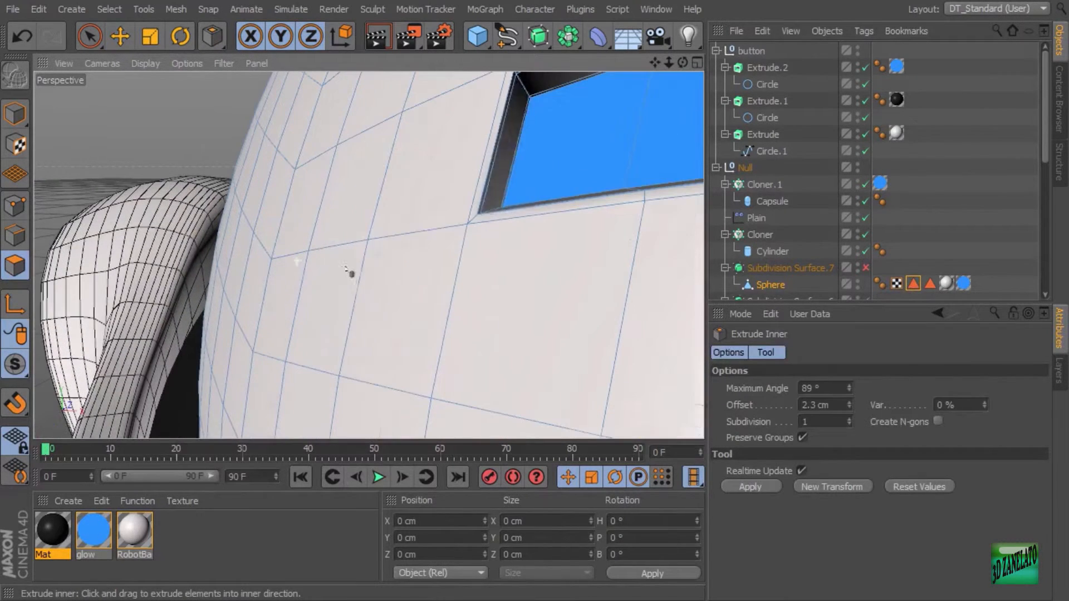
drag(536, 179, 542, 179)
key(ctrl+shift+a)
alt+middle_drag(603, 195, 550, 232)
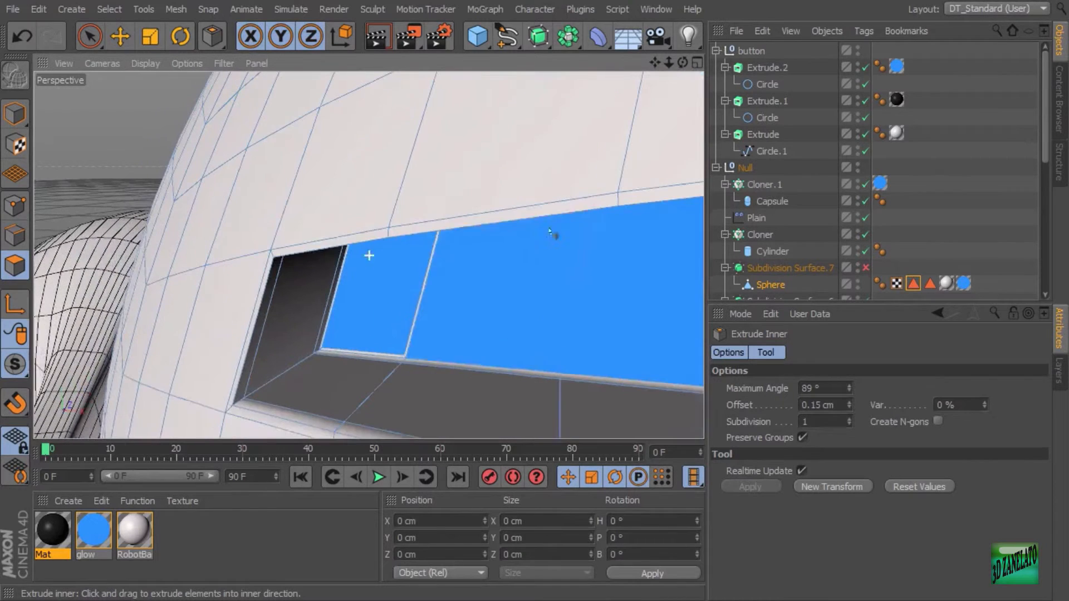
key(ctrl+z)
key(ctrl+shift+z)
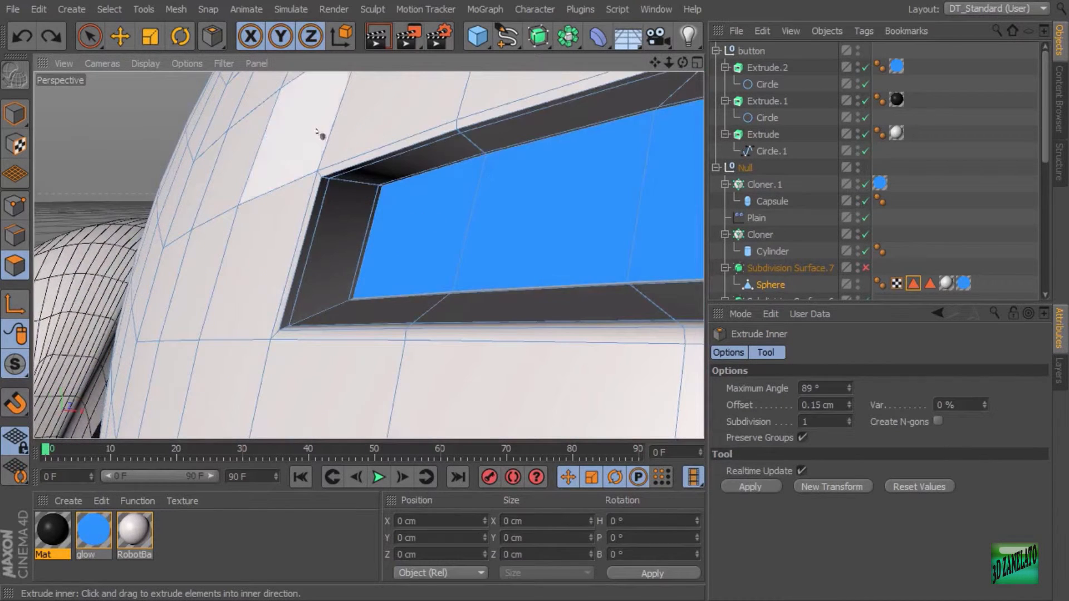
Step: Restore the Sphere's eye selection and inset its polygons by about 0.18 cm with Extrude Inner
click(95, 35)
double_click(913, 283)
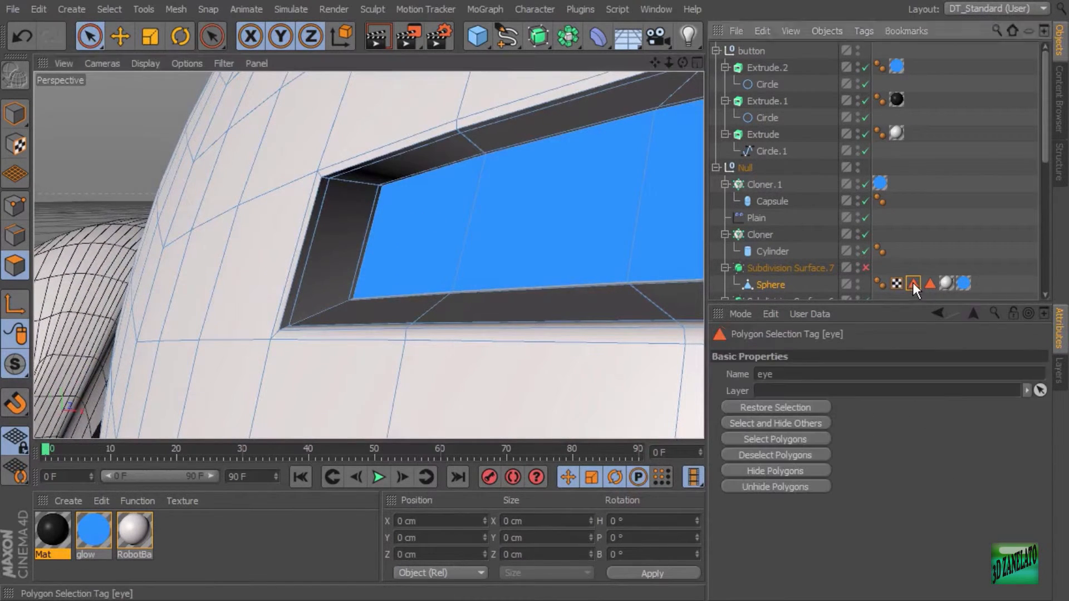
right_click(88, 97)
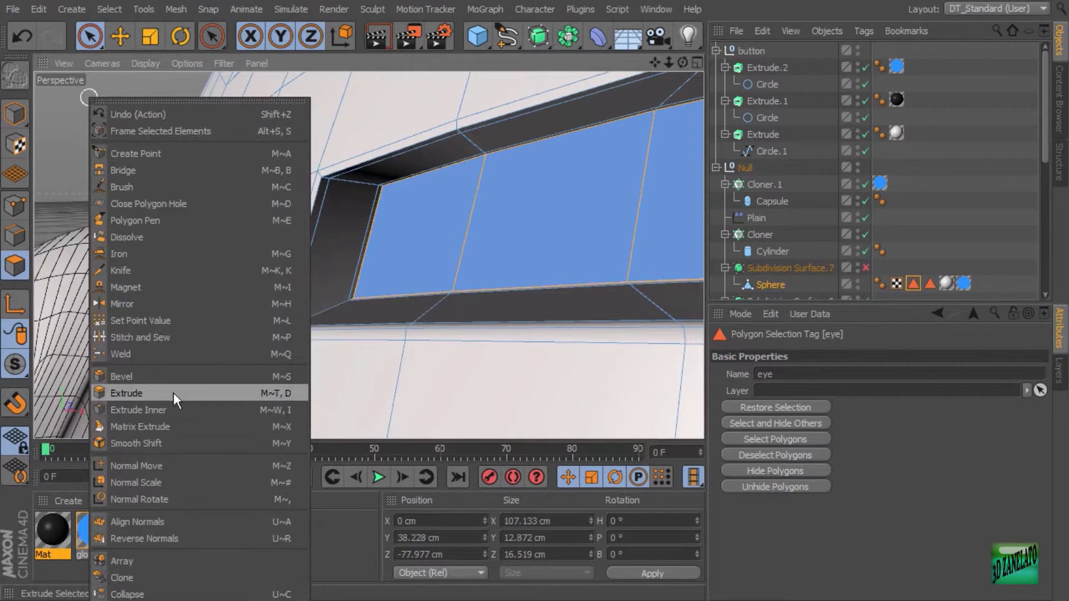
click(172, 409)
drag(173, 409, 177, 410)
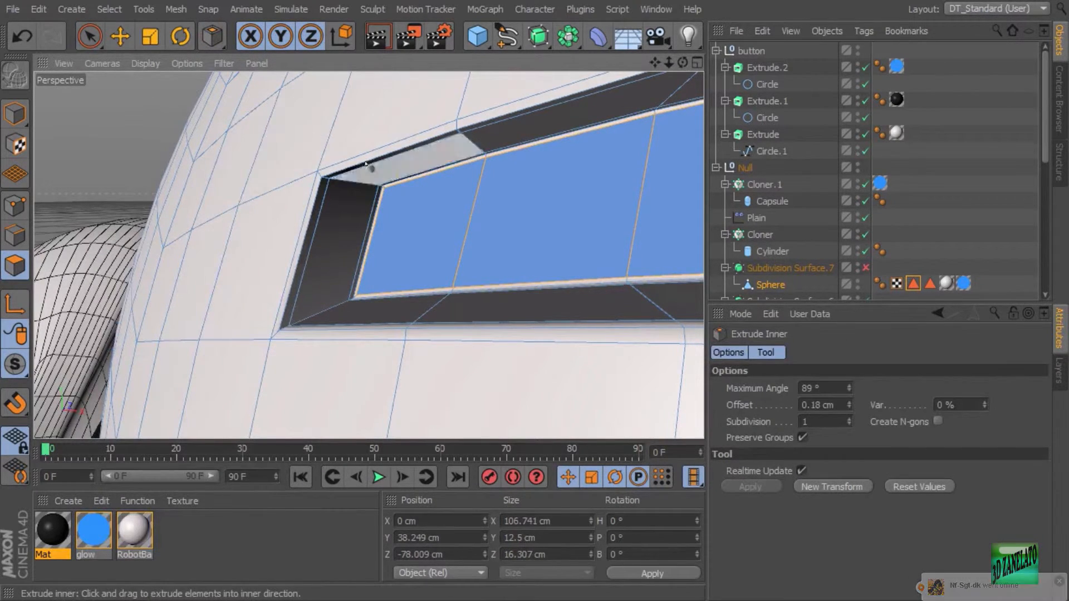
Step: Grow the eye polygon selection on the head's Sphere by one ring and store it in the eye selection tag
alt+middle_drag(461, 250, 468, 269)
alt+right_drag(468, 269, 477, 270)
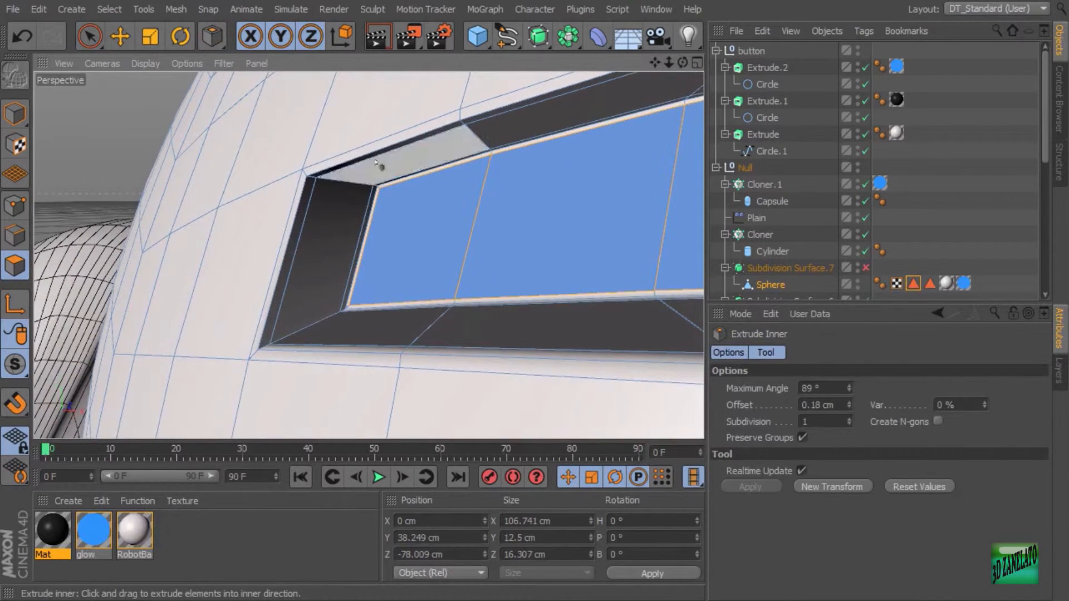
click(114, 6)
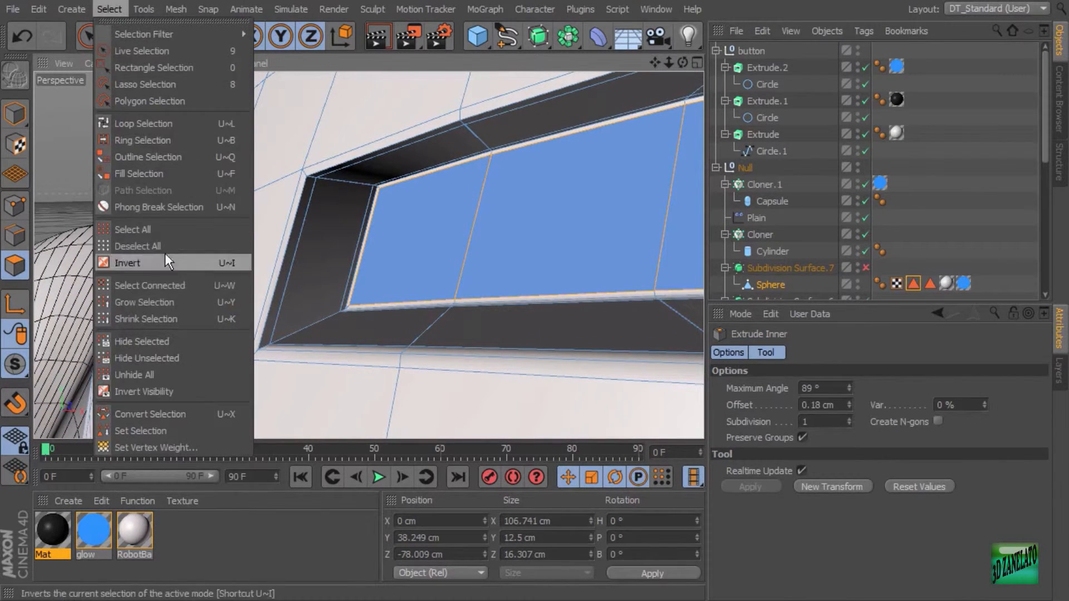
click(169, 302)
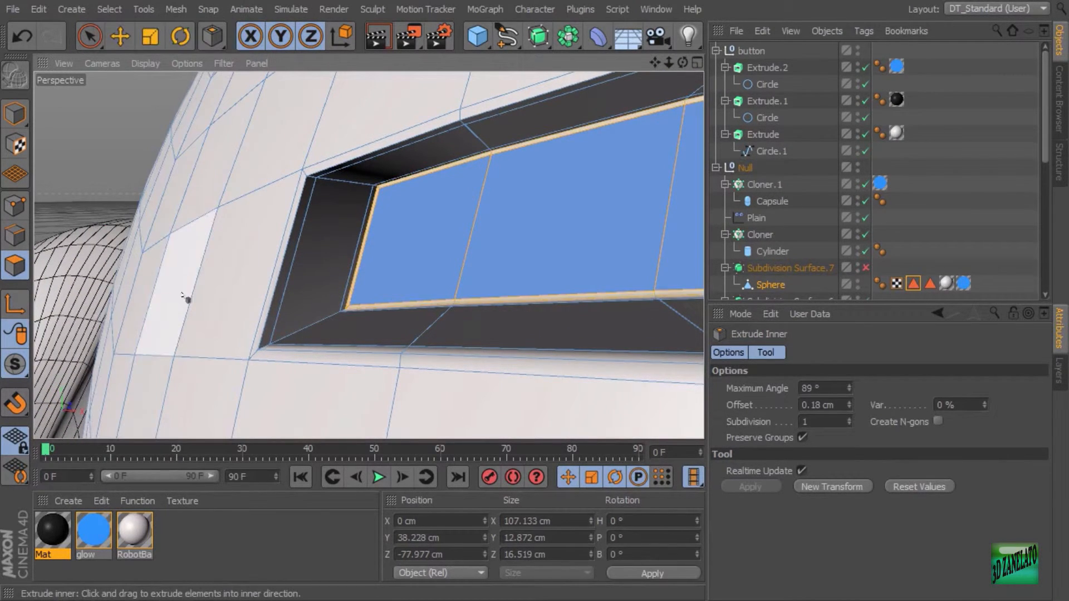
click(114, 9)
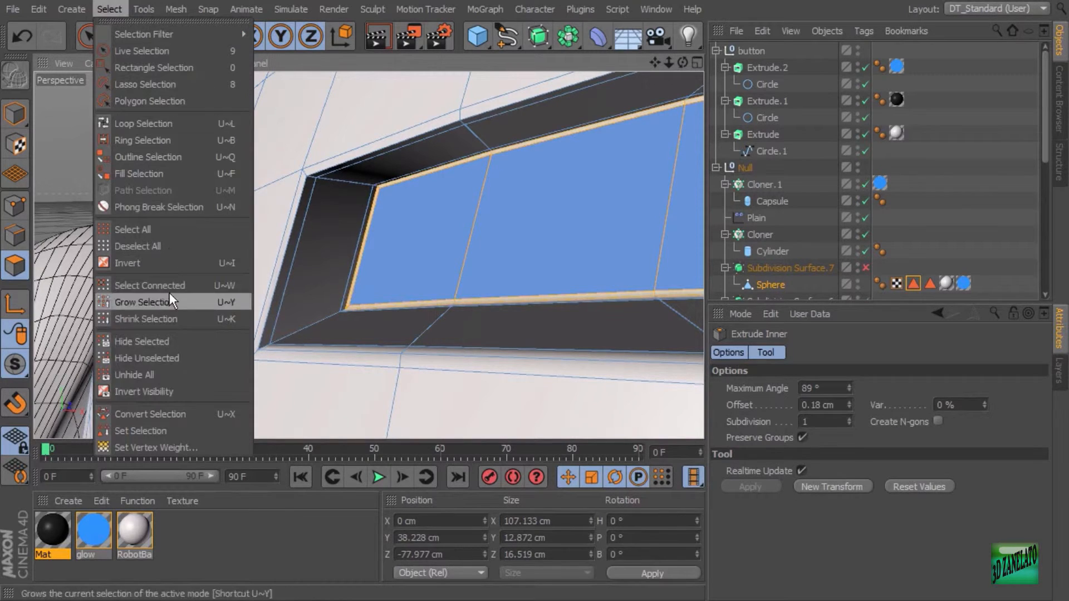
click(172, 429)
scroll(494, 257, down, 1)
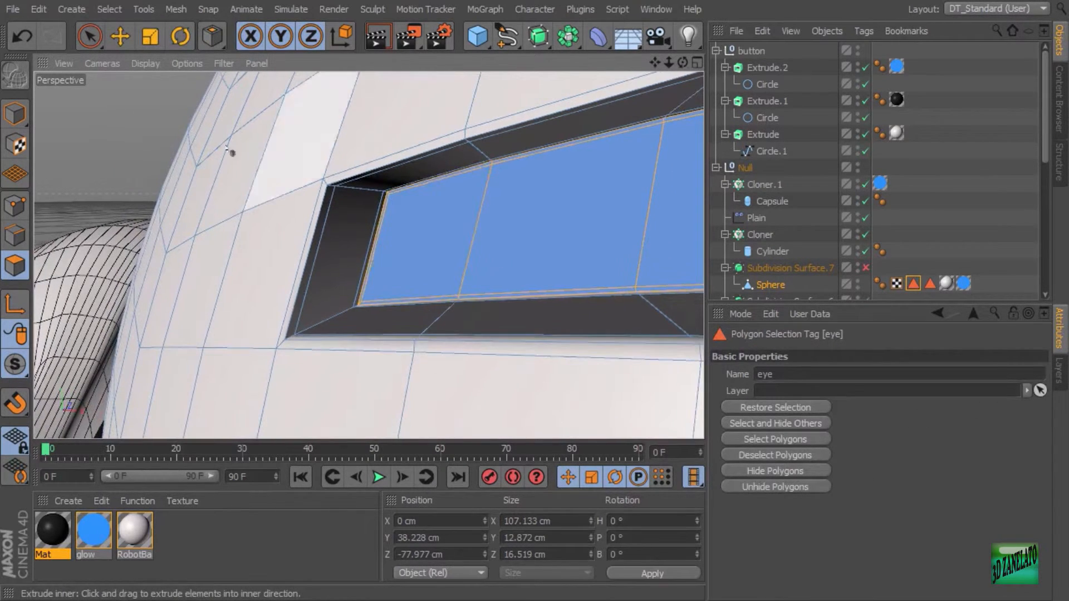
Step: Return to model mode, turn Subdivision Surface.7 back on, and switch the viewport display to shading without mesh lines
click(17, 114)
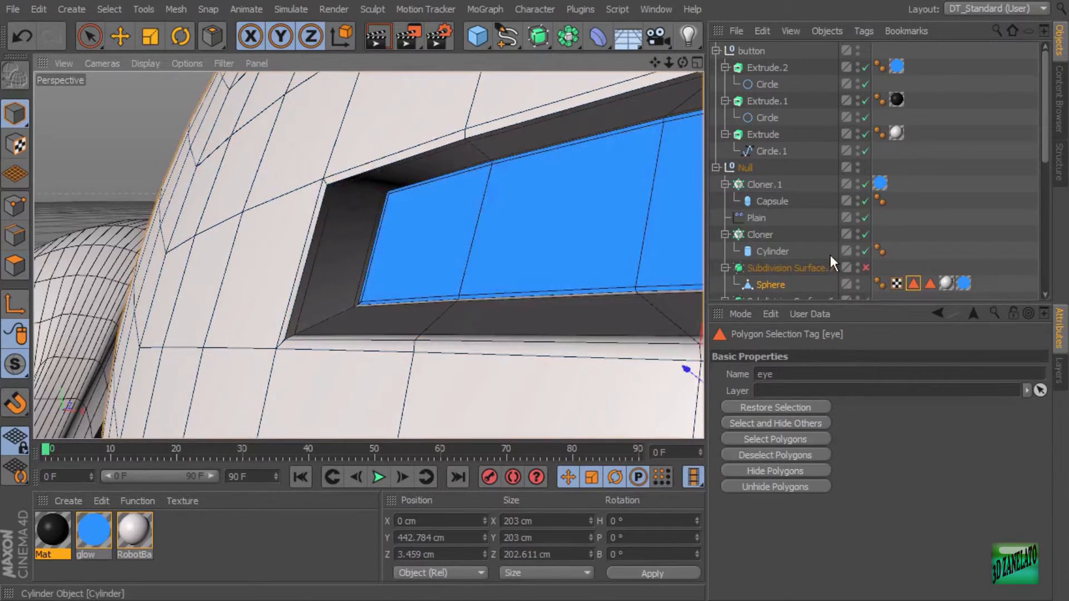
click(866, 267)
scroll(409, 183, down, 6)
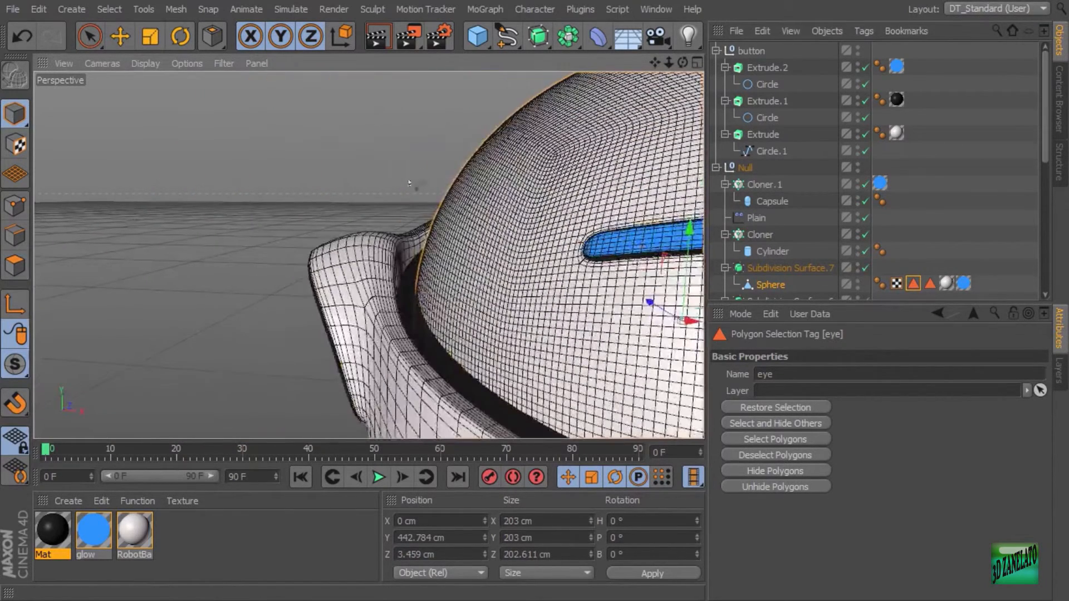
click(154, 62)
click(169, 86)
alt+drag(445, 205, 151, 174)
scroll(287, 192, down, 4)
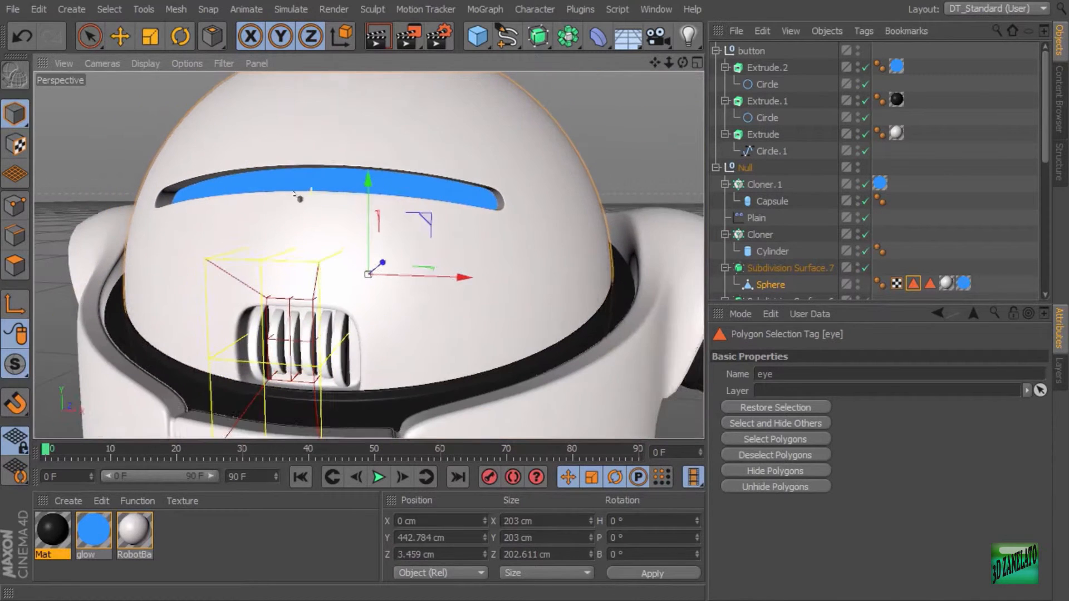
Step: Activate Live Selection and examine the head's eye slot and mouth grille from several angles
click(87, 37)
scroll(305, 172, down, 4)
alt+drag(305, 172, 470, 237)
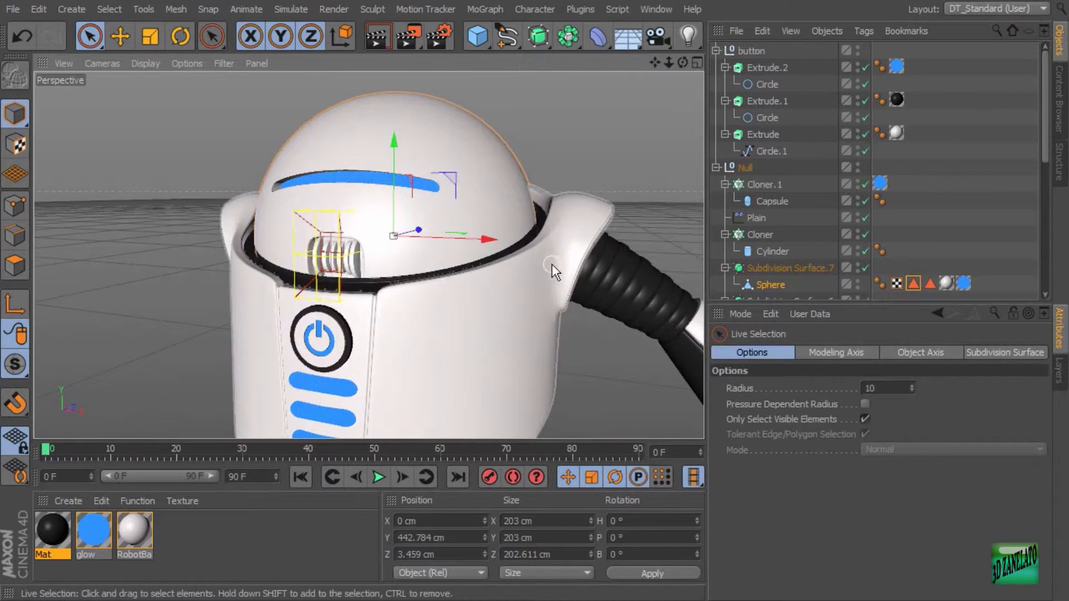
scroll(415, 291, up, 4)
alt+drag(425, 283, 499, 283)
scroll(500, 281, up, 2)
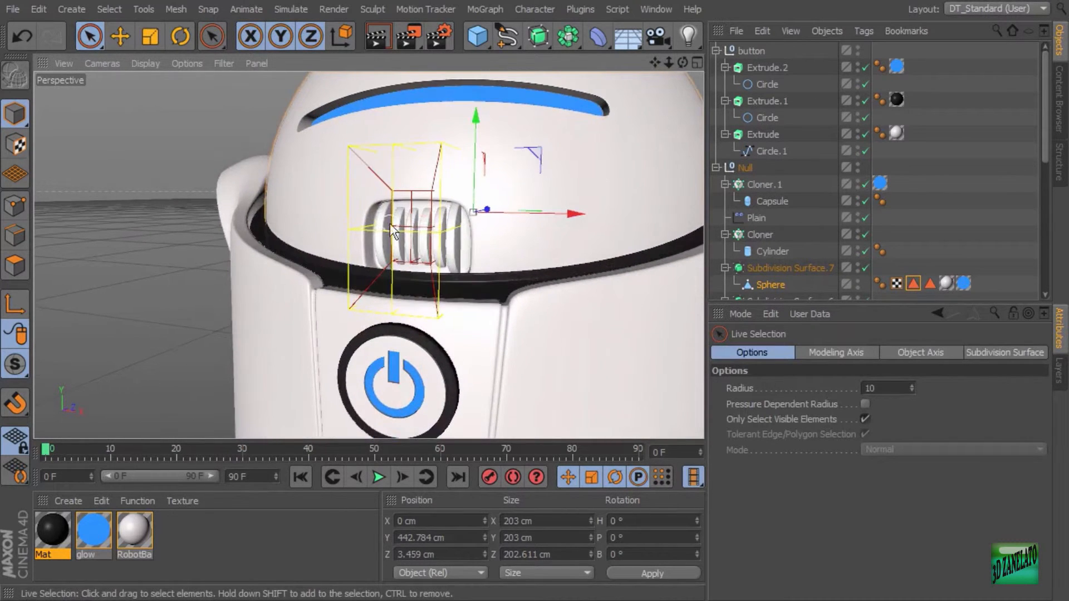
scroll(523, 296, down, 4)
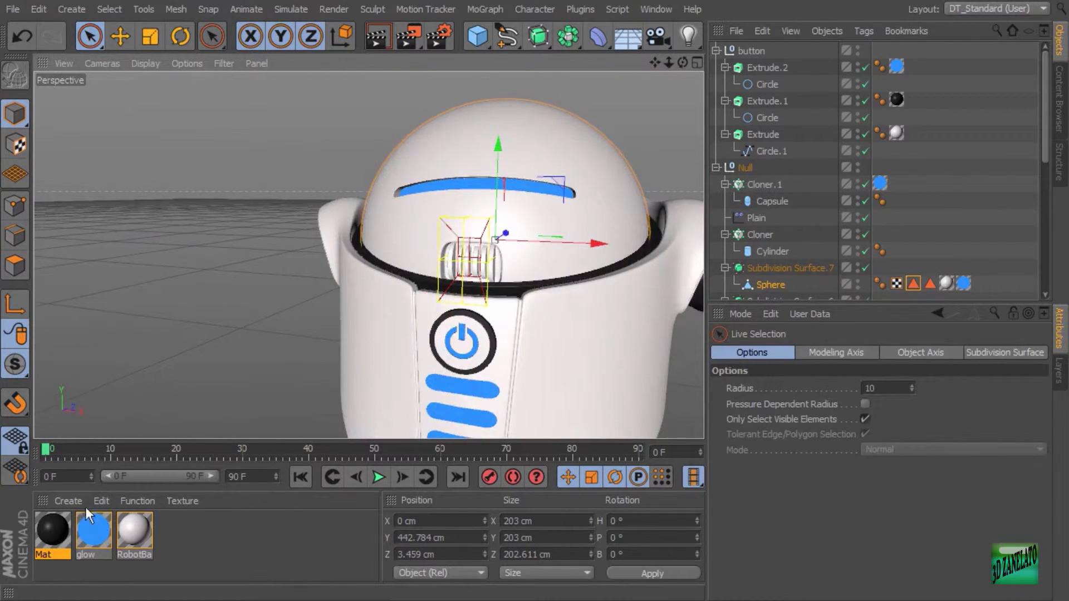
Step: Create a new material with the Luminance channel enabled and the Color and Reflectance channels disabled
click(68, 501)
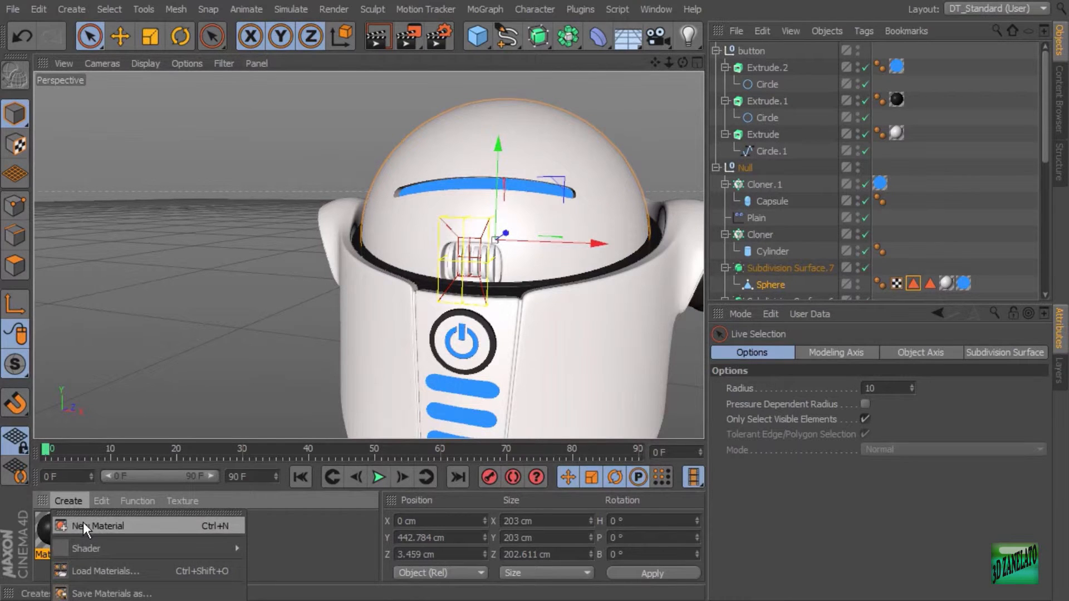
click(84, 525)
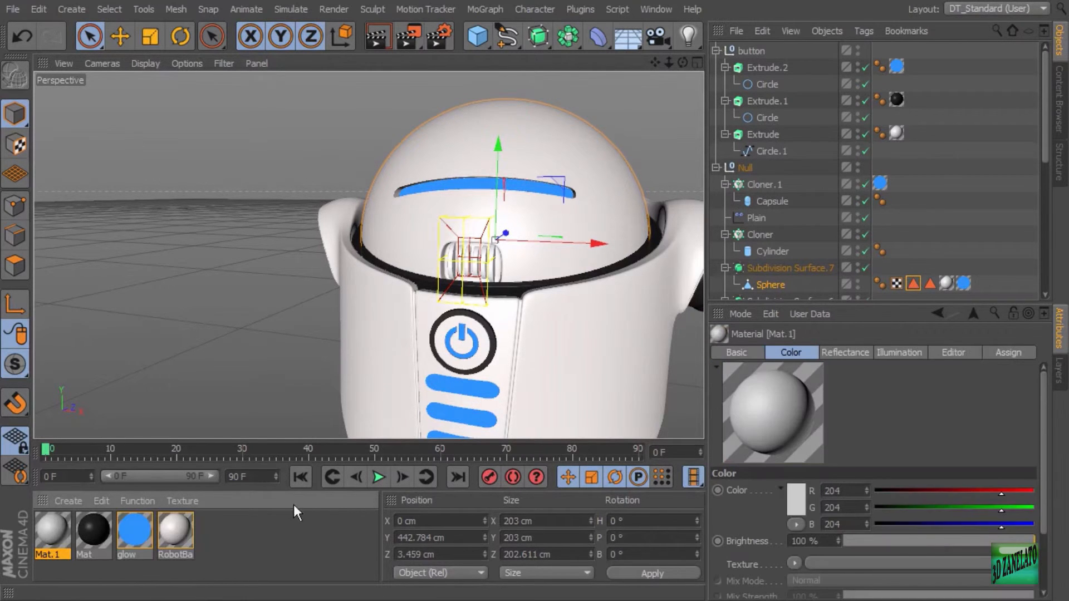
double_click(54, 531)
drag(283, 62, 761, 87)
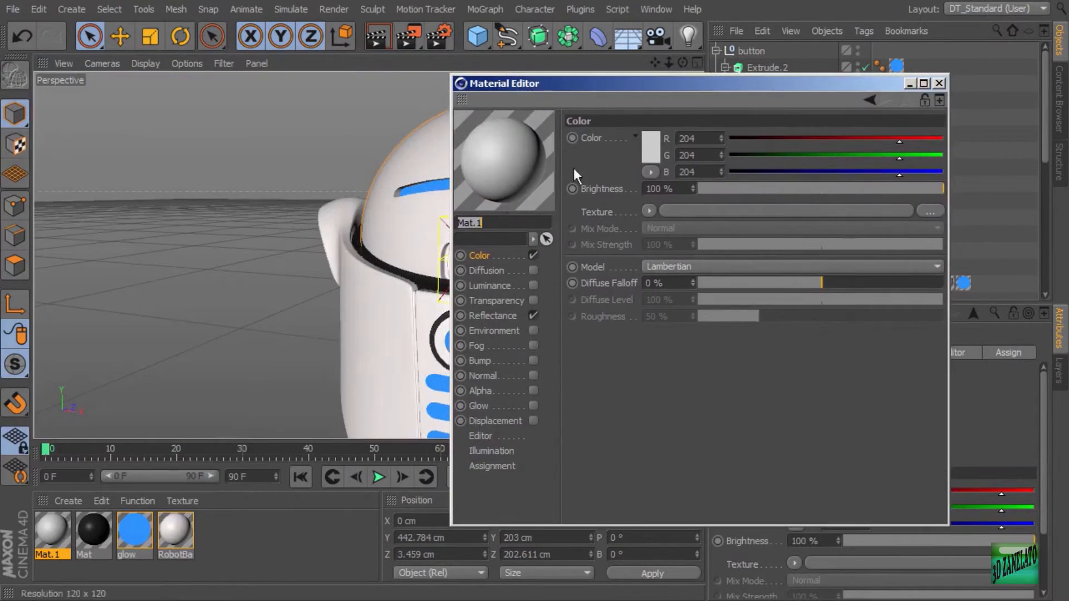
click(527, 284)
click(532, 286)
click(533, 255)
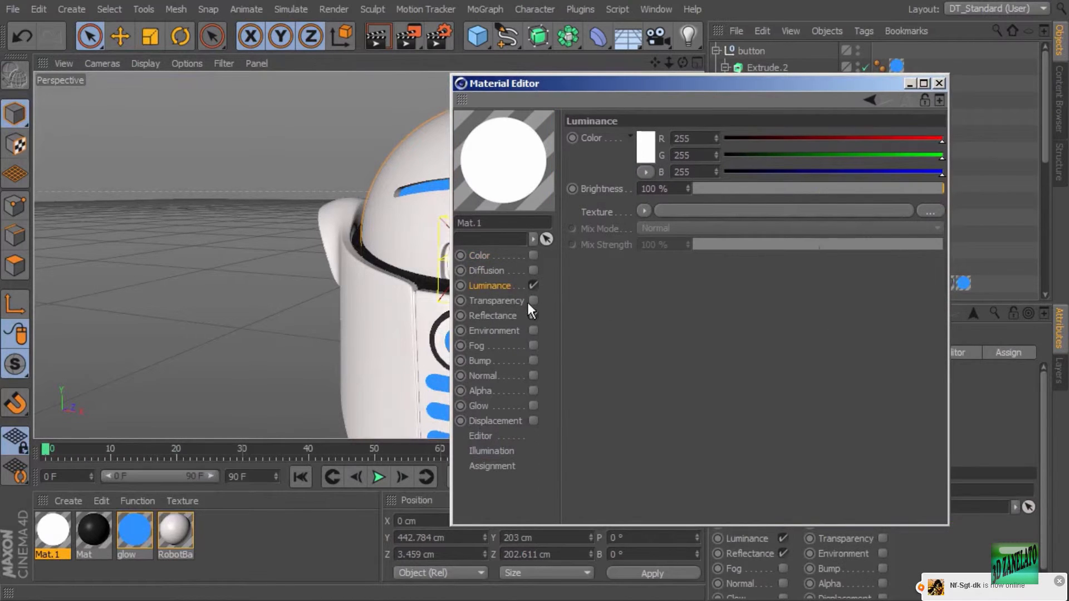
click(533, 315)
Step: Set the new material's luminance color to black (RGB 0, 0, 0) and close the Material Editor
click(647, 149)
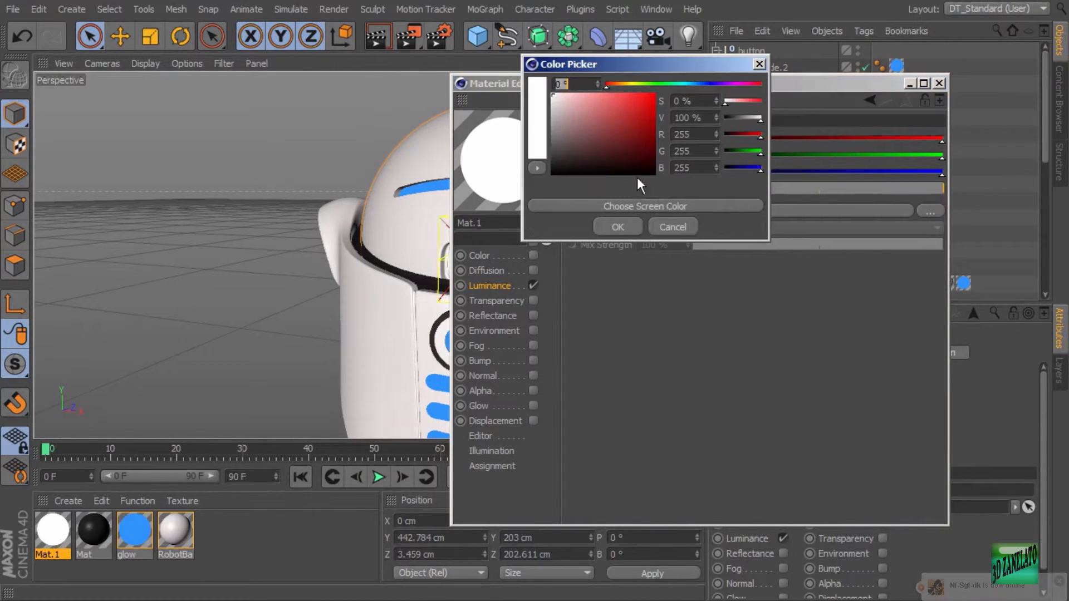
click(636, 175)
click(615, 227)
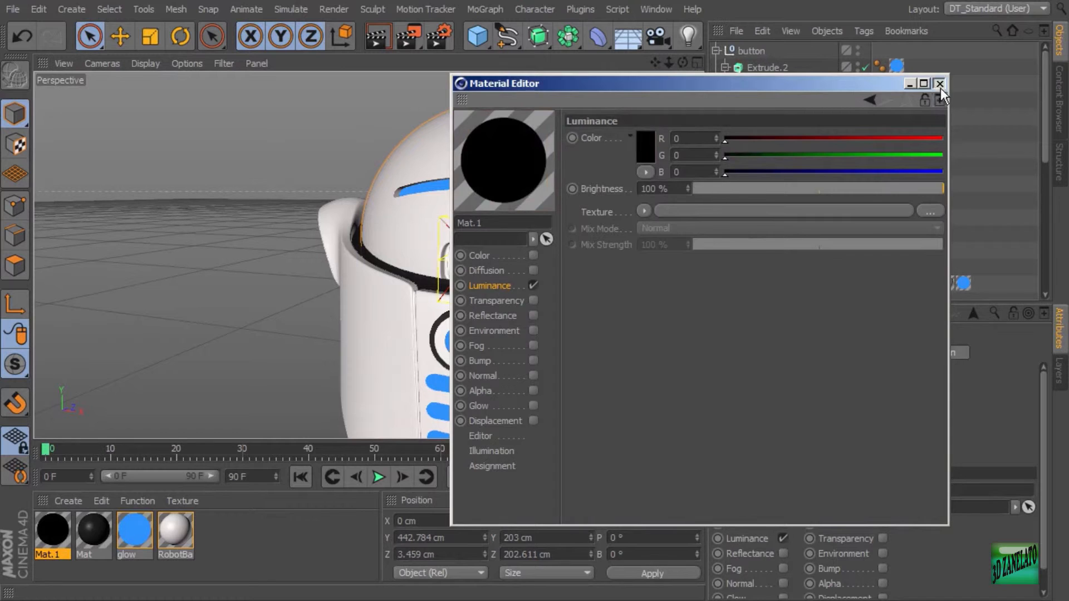
click(939, 84)
Step: Examine the robot from head to foot at several angles to check the materials on its parts
alt+drag(626, 224, 442, 267)
alt+right_drag(442, 267, 454, 263)
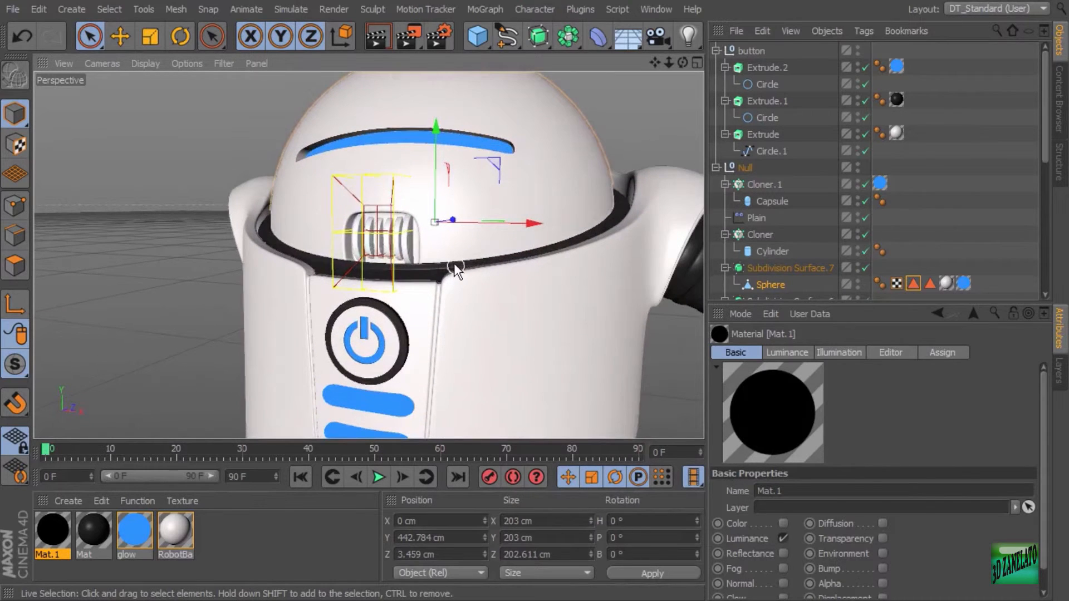
alt+drag(322, 261, 339, 223)
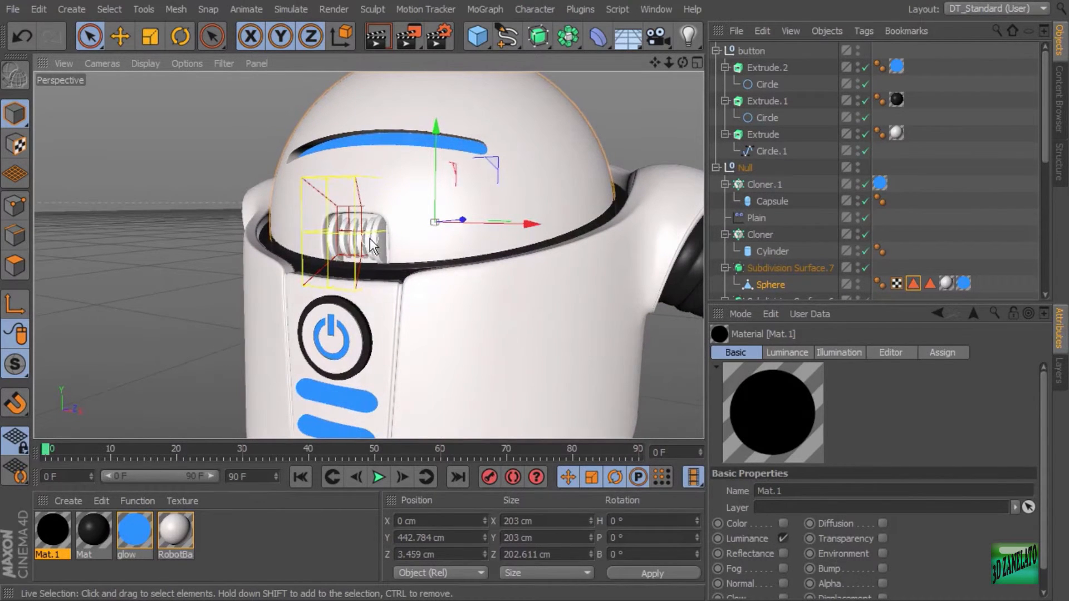
alt+right_drag(385, 228, 500, 322)
mouse_move(500, 321)
alt+mouse_down()
mouse_move(468, 224)
mouse_move(503, 324)
alt+mouse_up()
alt+drag(545, 352, 530, 323)
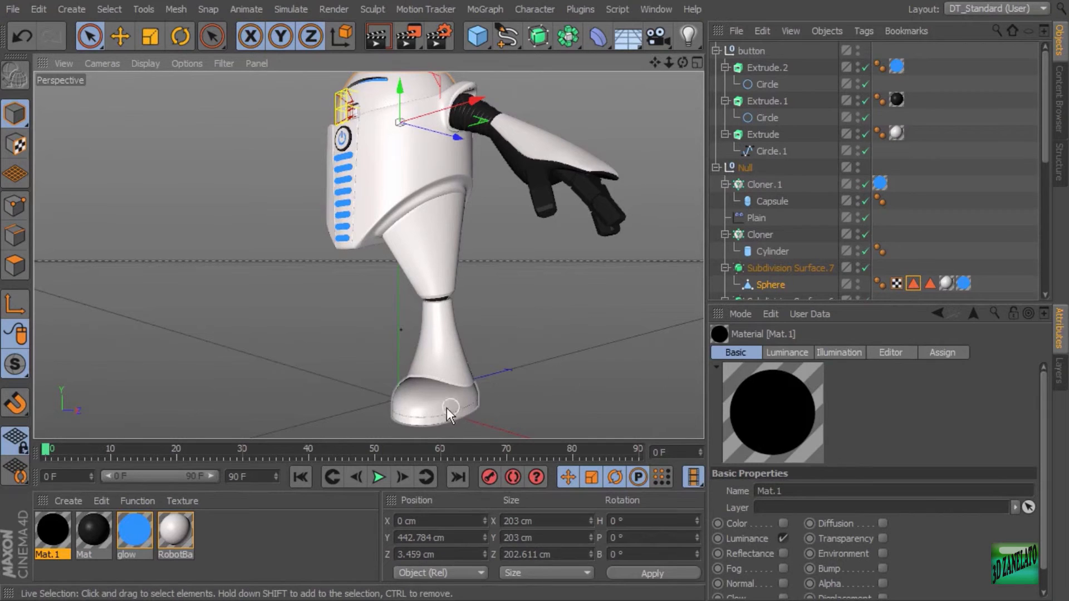
alt+drag(479, 266, 563, 278)
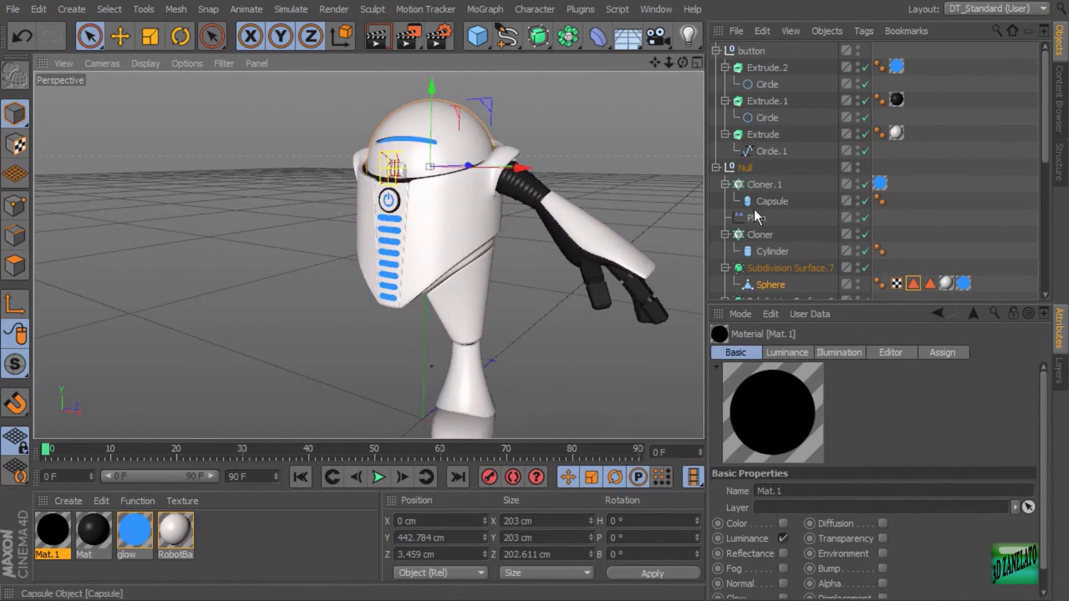
alt+drag(544, 269, 348, 226)
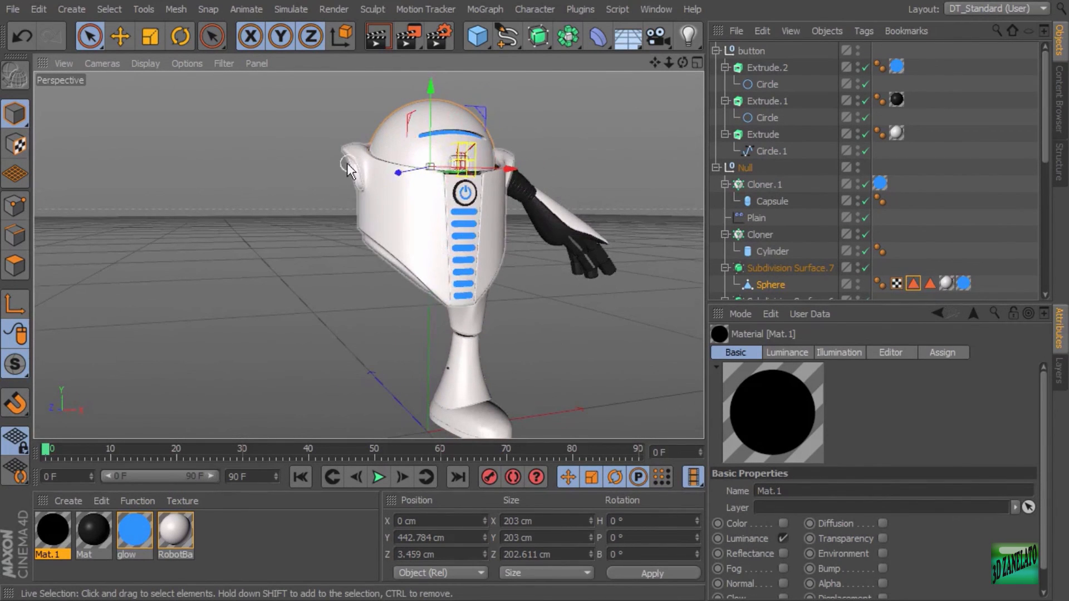